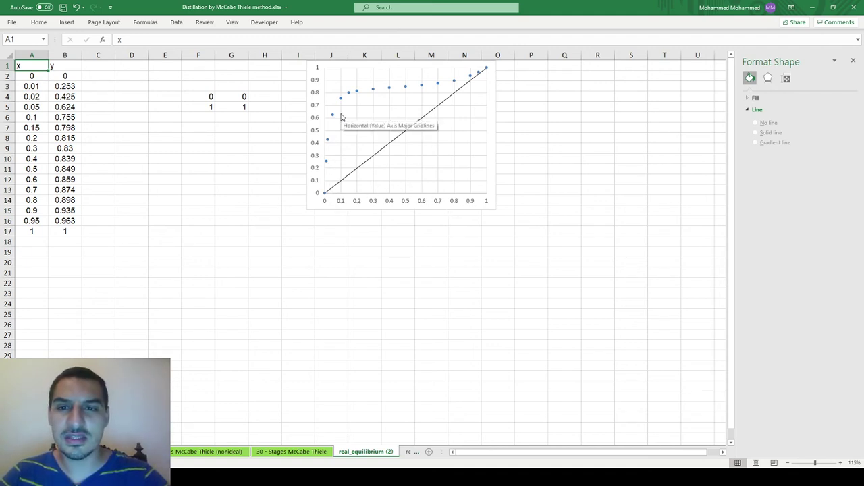
# - Examine the two relative-volatility equations for y and x on the 30 - Stages McCabe Thiele sheet
pyautogui.click(297, 451)
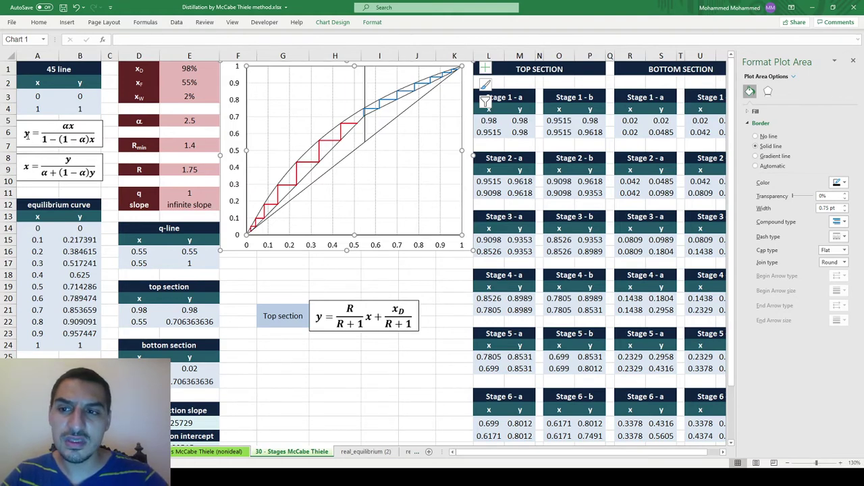
pyautogui.click(27, 134)
pyautogui.click(83, 132)
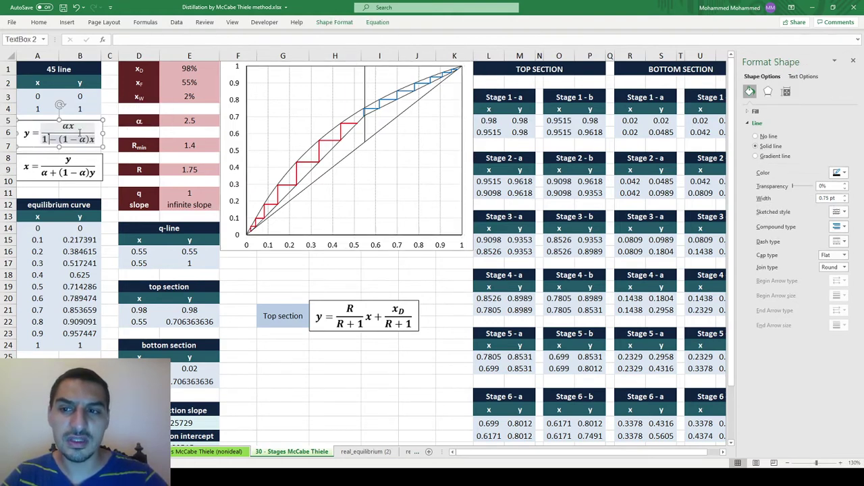
pyautogui.press('Escape')
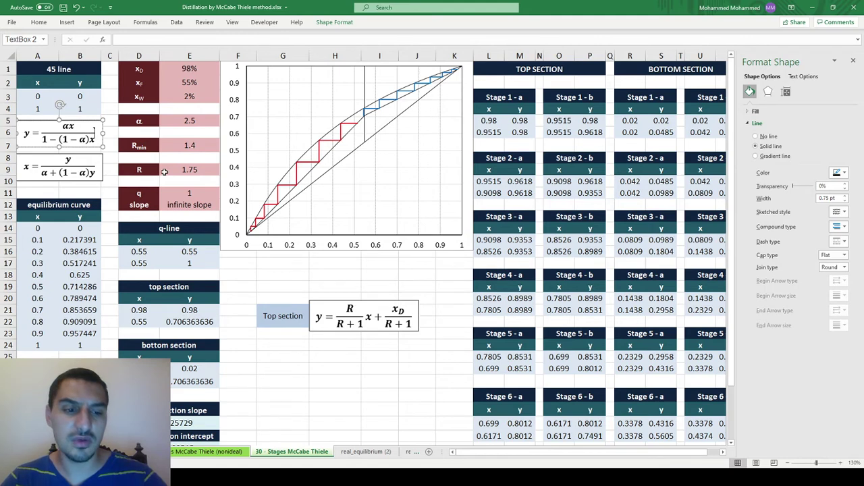
pyautogui.click(80, 139)
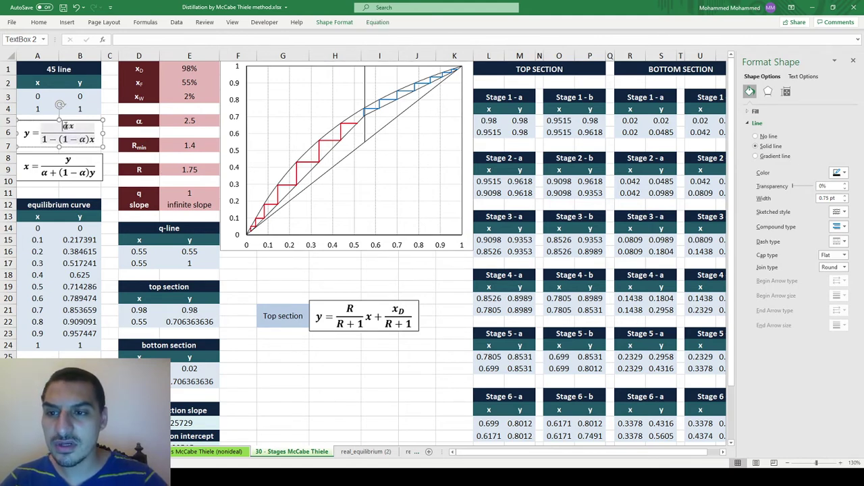
pyautogui.moveTo(61, 125); pyautogui.dragTo(69, 128)
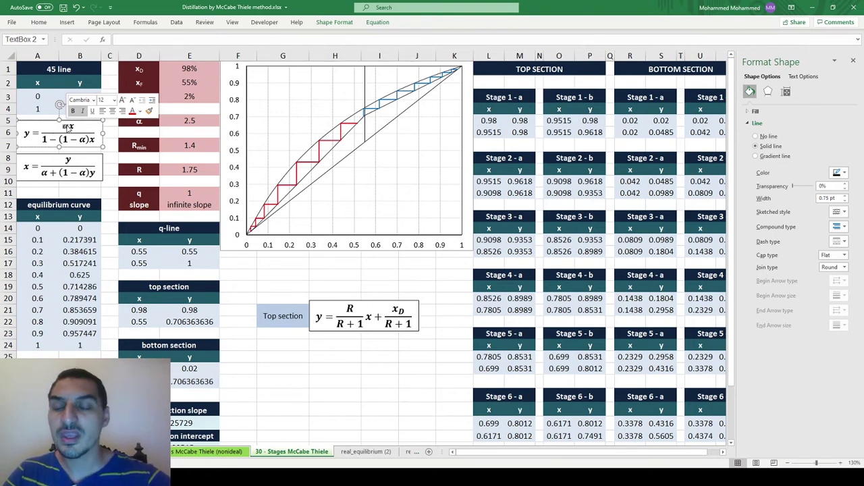
pyautogui.click(53, 133)
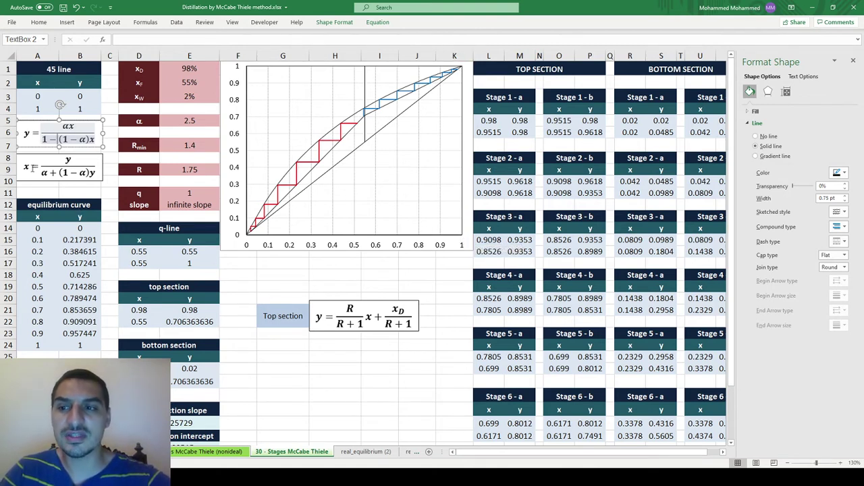
pyautogui.click(32, 167)
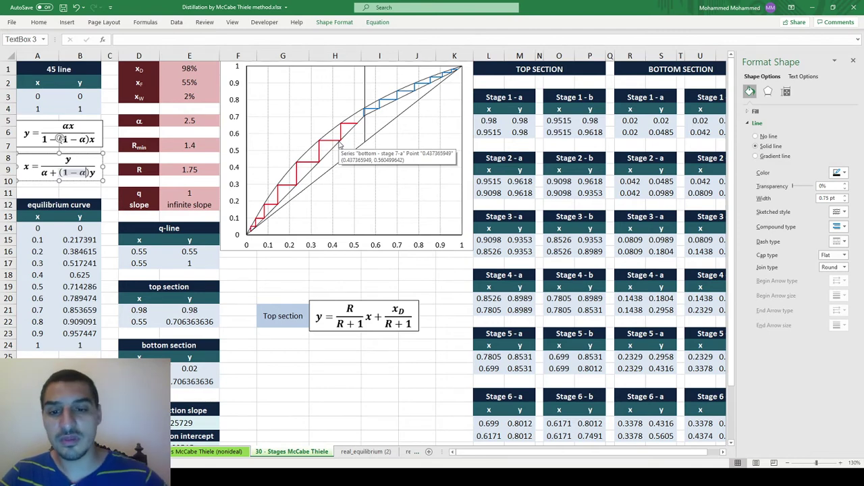
# - Compare the real_equilibrium (2) data and curve, including the x-y pair in row 16, with the 30 - Stages McCabe Thiele sheet
pyautogui.hotkey('ctrl', 'pagedown')
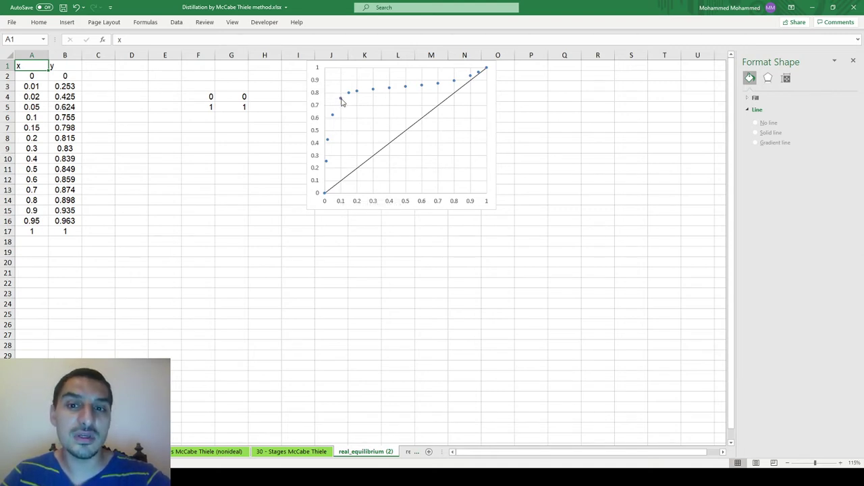
pyautogui.moveTo(341, 99)
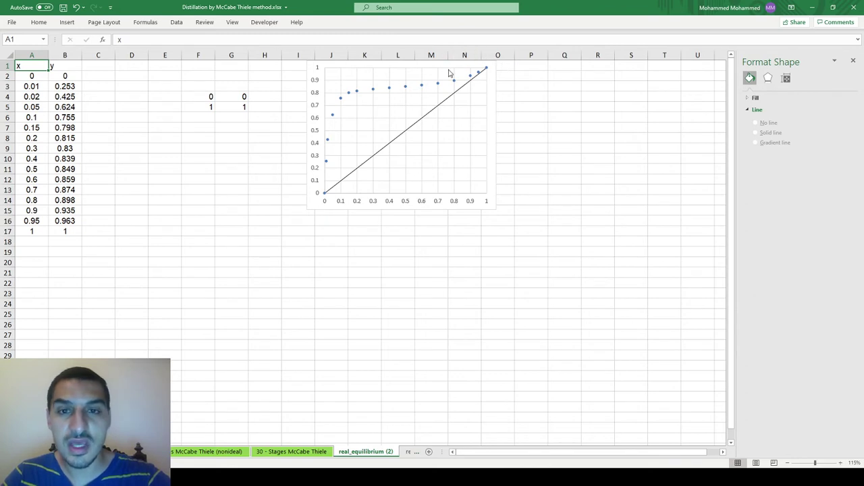
pyautogui.click(31, 224)
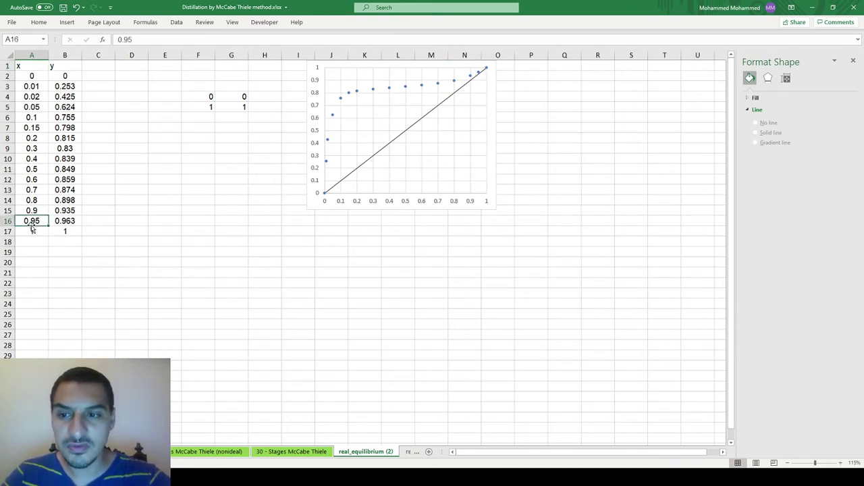
pyautogui.click(64, 221)
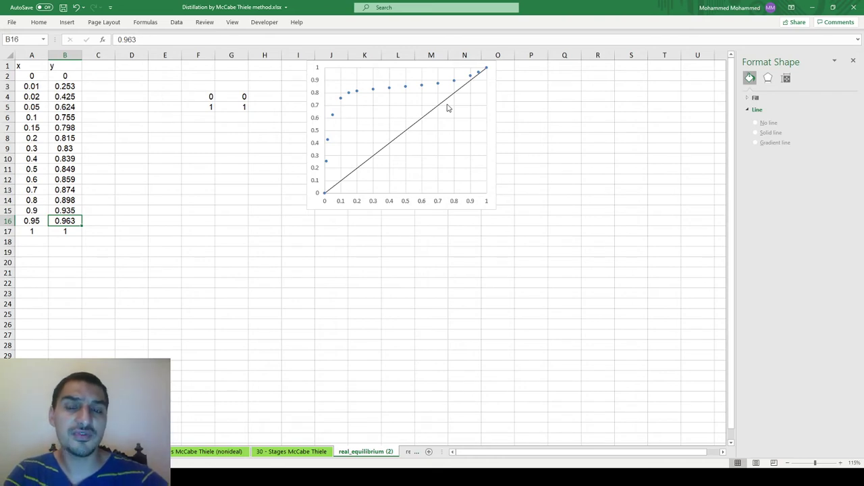
pyautogui.hotkey('ctrl', 'pageup')
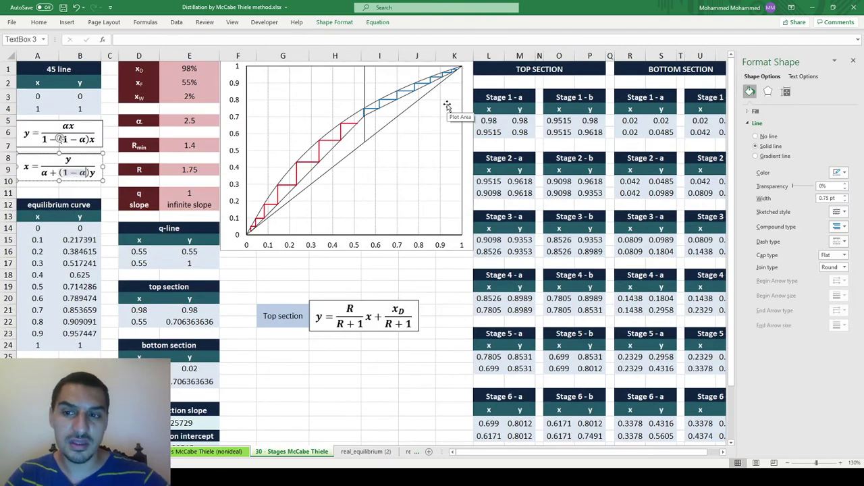
pyautogui.hotkey('ctrl', 'pagedown')
pyautogui.hotkey('ctrl', 'pageup')
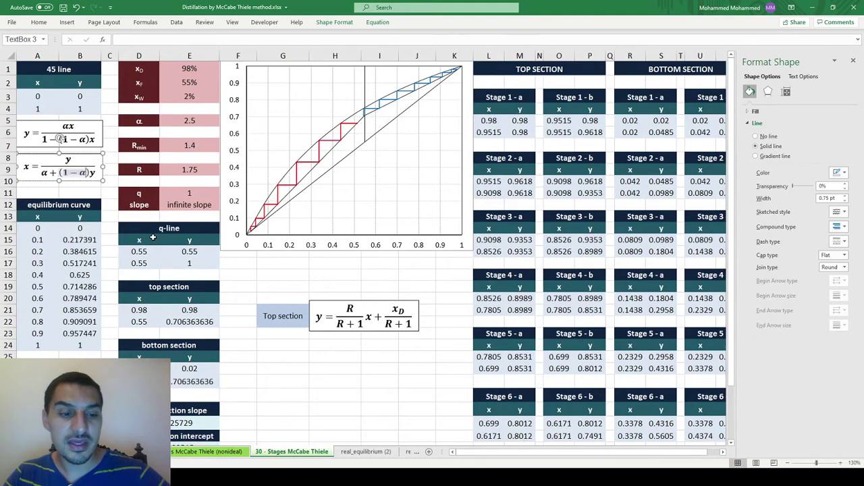
pyautogui.hotkey('ctrl', 'pagedown')
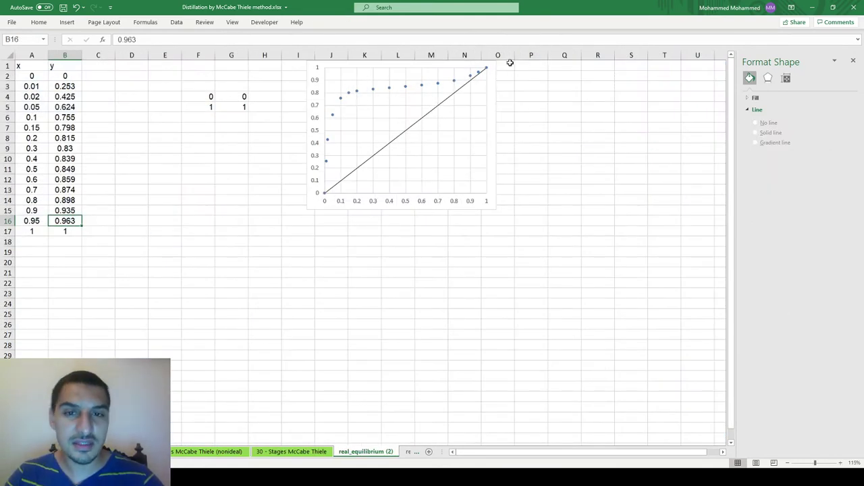
# - Add a linear trendline to the equilibrium points with its equation and R-squared shown in the chart's lower area
pyautogui.click(405, 86)
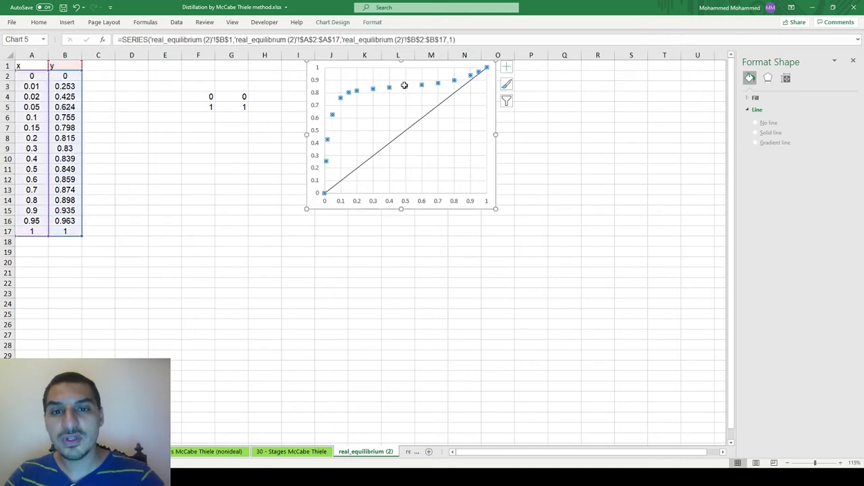
pyautogui.rightClick(405, 86)
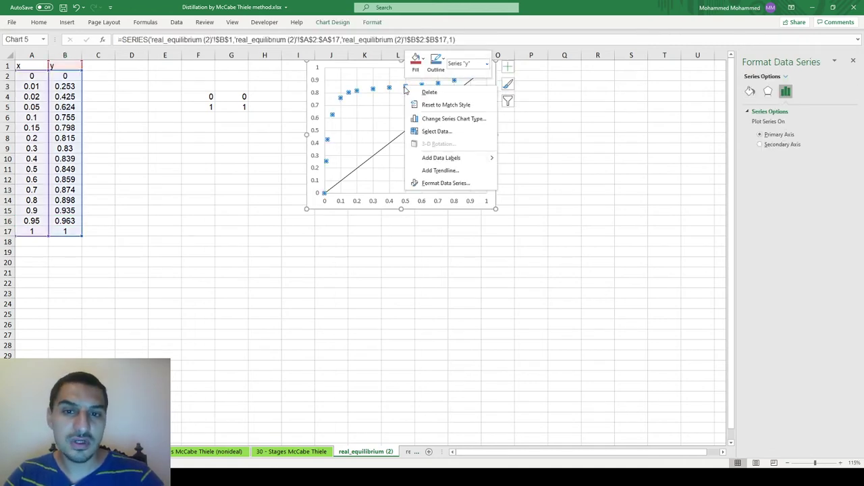
pyautogui.click(439, 171)
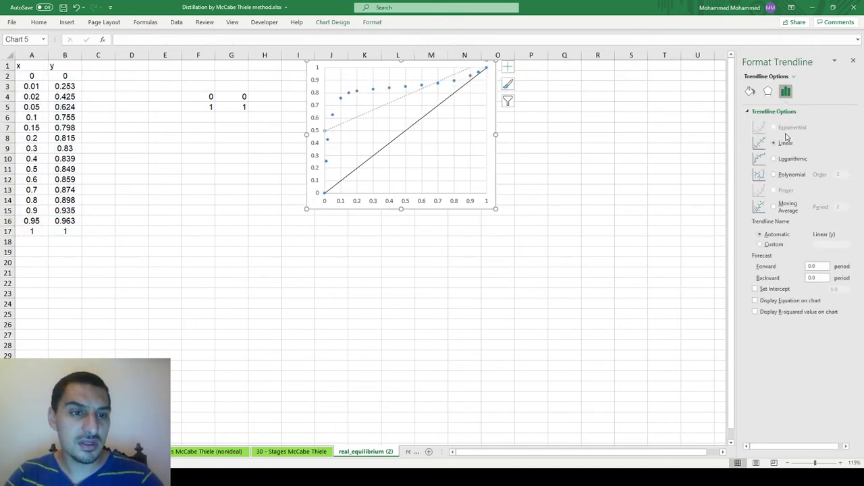
pyautogui.click(776, 302)
pyautogui.click(775, 313)
pyautogui.moveTo(454, 87); pyautogui.dragTo(418, 190)
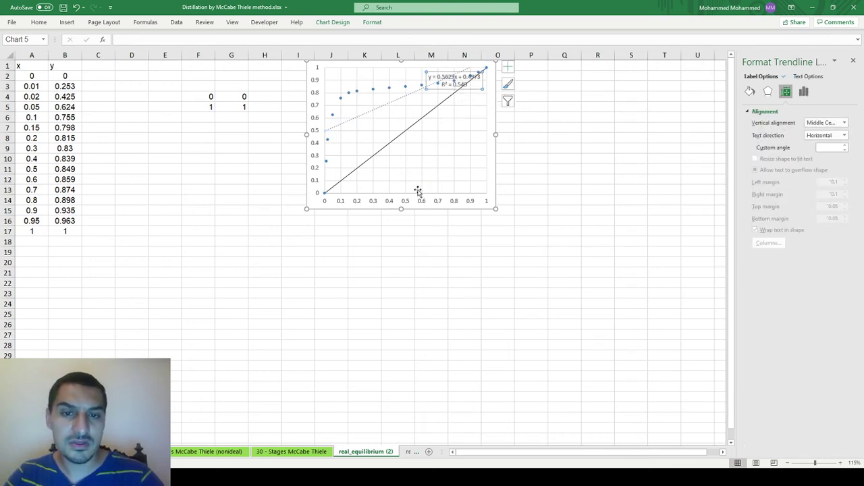
# - Try polynomial fits of order 2 through 5 on the equilibrium trendline and delete the trendline
pyautogui.click(424, 90)
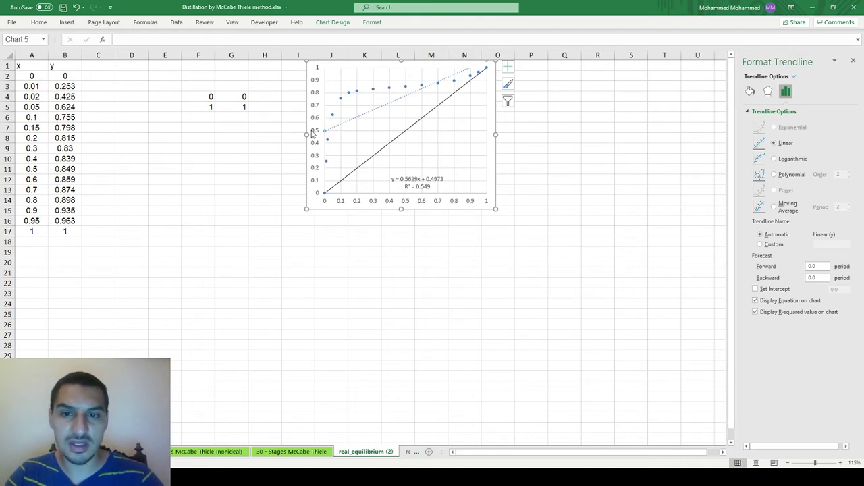
pyautogui.click(798, 176)
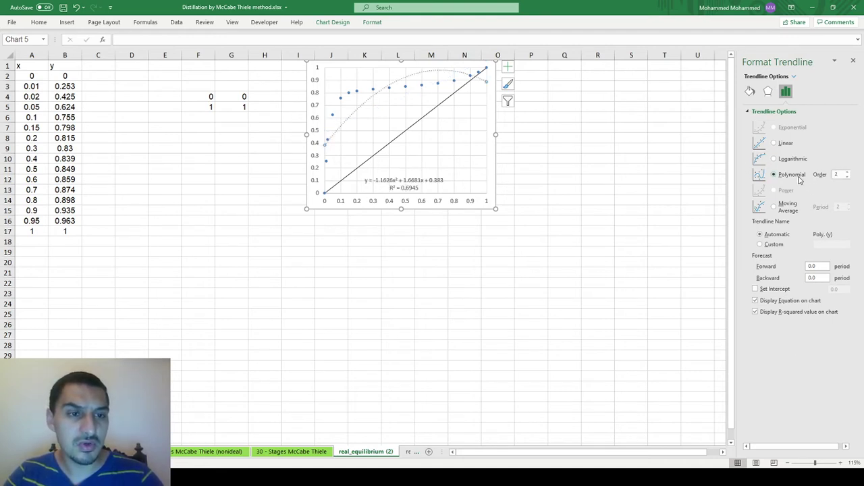
pyautogui.click(848, 173)
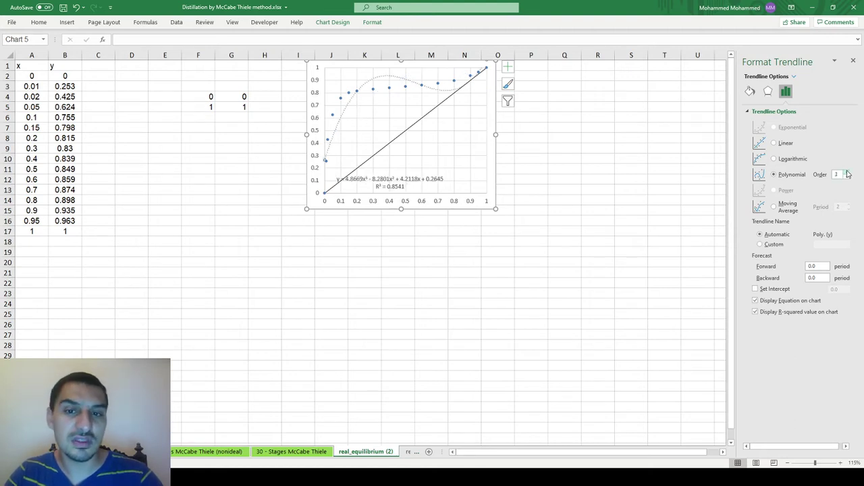
pyautogui.click(848, 173)
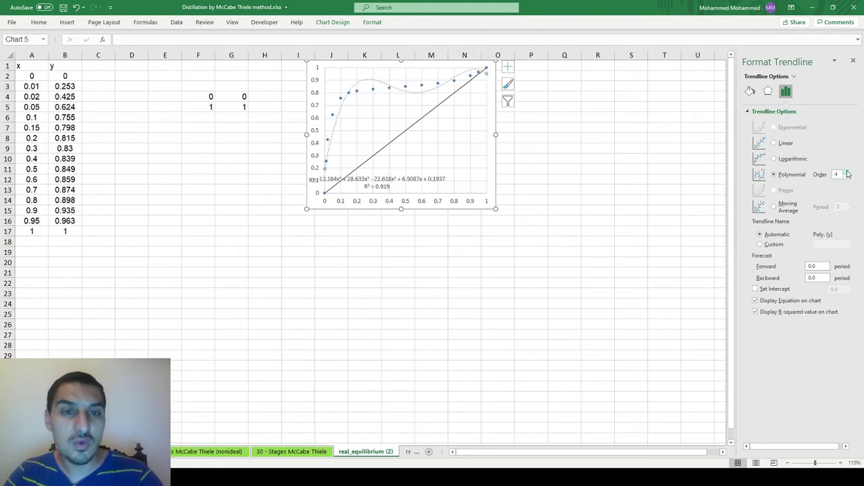
pyautogui.click(848, 174)
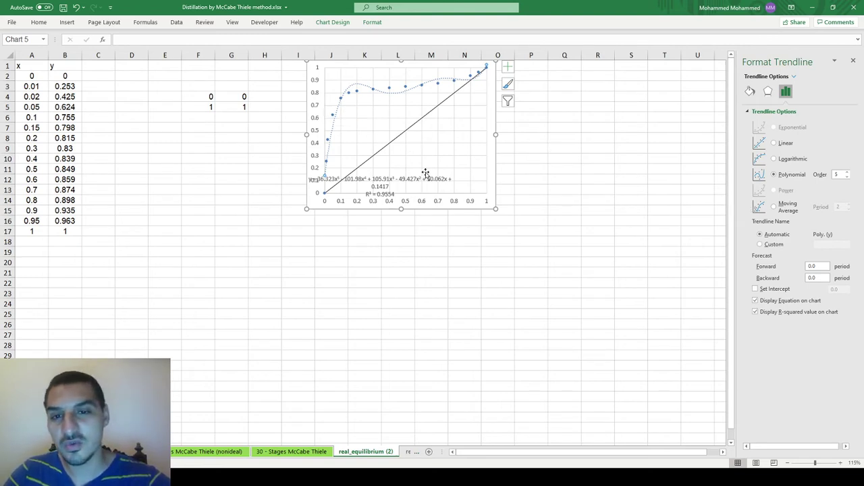
pyautogui.click(847, 177)
pyautogui.click(847, 177)
pyautogui.click(847, 177)
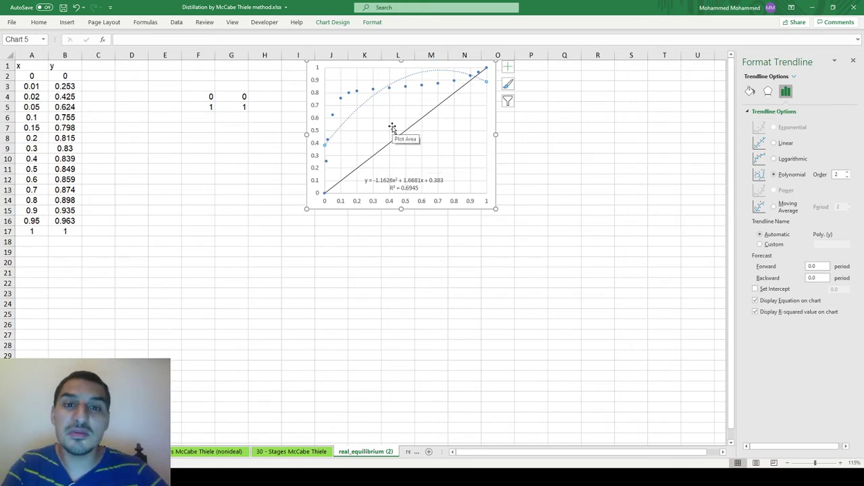
pyautogui.press('Delete')
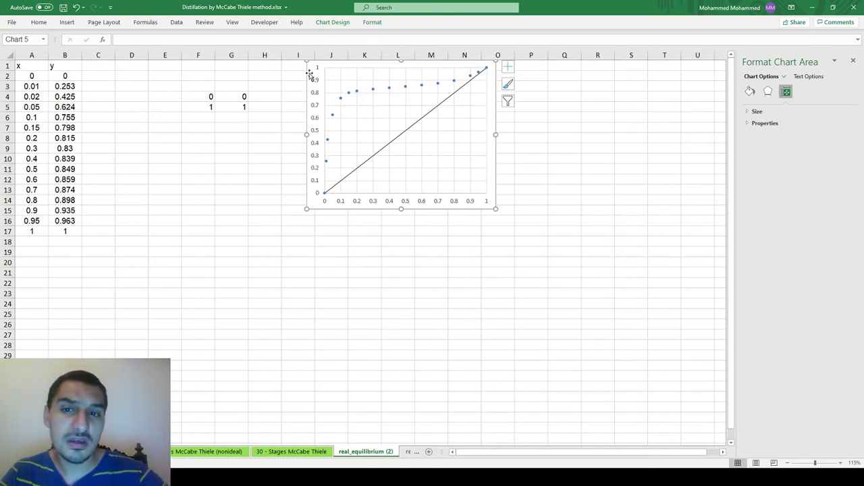
# - Copy the equilibrium chart to below the data table and delete the copy's diagonal line series
pyautogui.moveTo(309, 71); pyautogui.dragTo(83, 259)
pyautogui.click(220, 287)
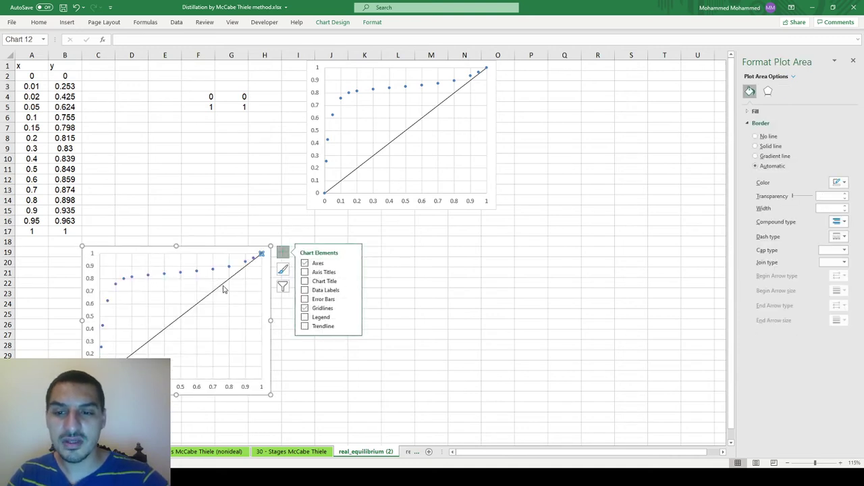
pyautogui.click(223, 285)
pyautogui.press('Delete')
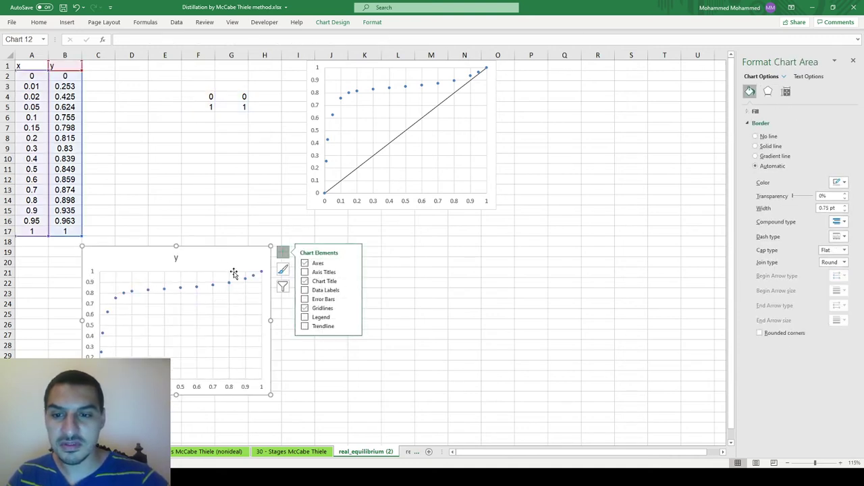
# - Remove the copied chart's title and place two duplicates of that chart beside it in the same row
pyautogui.click(230, 263)
pyautogui.click(173, 258)
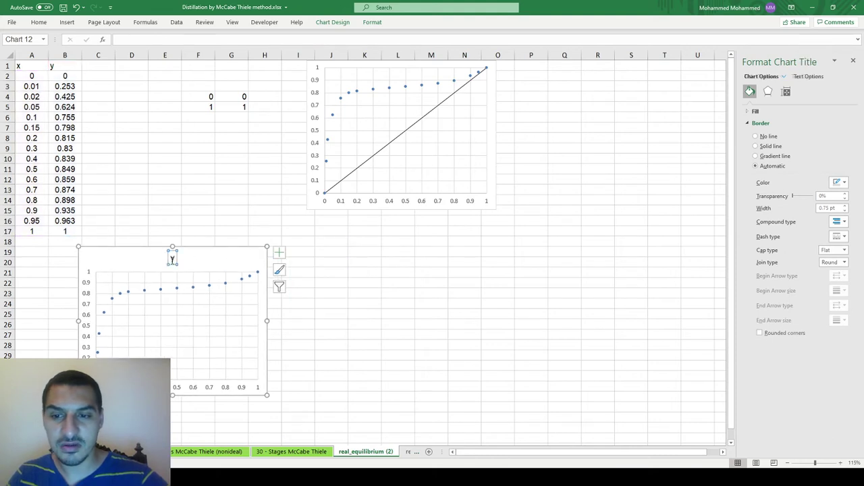
pyautogui.press('Delete')
pyautogui.moveTo(207, 253); pyautogui.dragTo(618, 249)
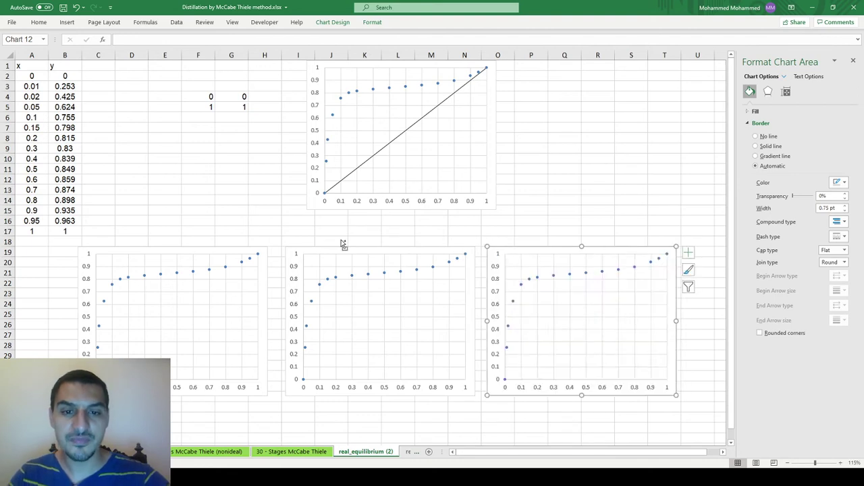
pyautogui.click(291, 222)
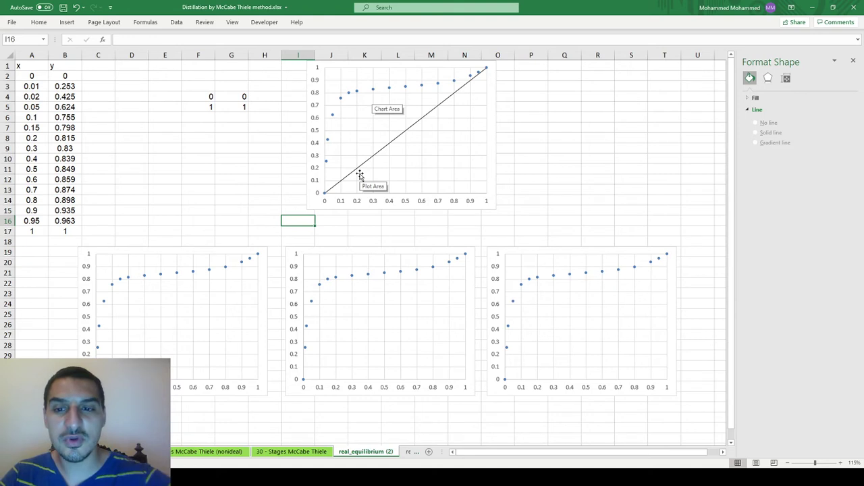
# - Limit the first copied chart's data range to A2:B5, covering x from 0 to 0.05
pyautogui.click(185, 289)
pyautogui.moveTo(81, 232); pyautogui.dragTo(82, 235)
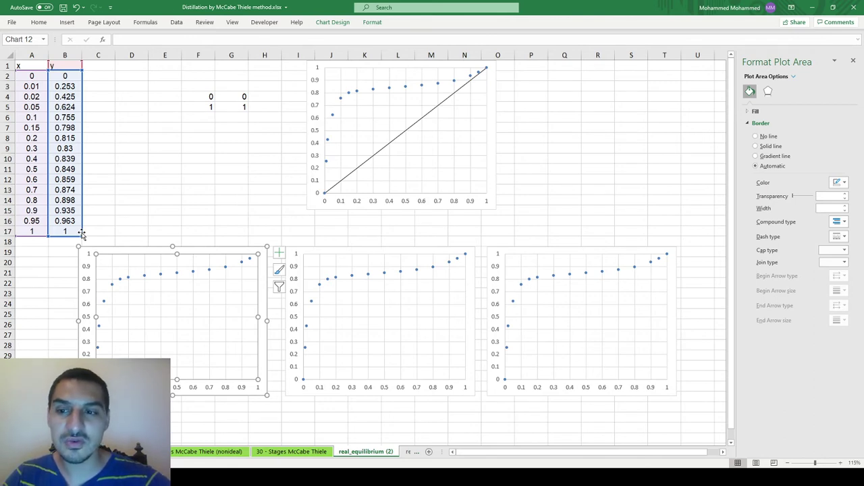
pyautogui.moveTo(81, 235); pyautogui.dragTo(77, 117)
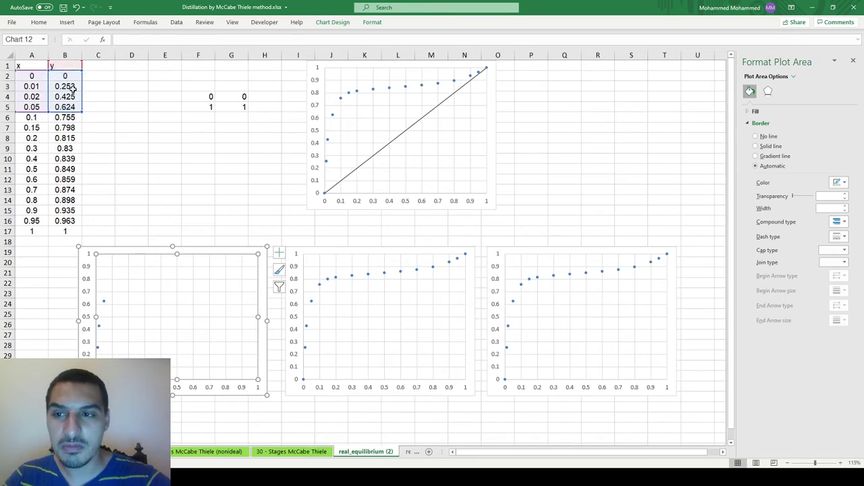
# - Limit the middle copied chart's data range to A5:B9, covering x from 0.05 to 0.3
pyautogui.click(355, 358)
pyautogui.moveTo(82, 70); pyautogui.dragTo(80, 106)
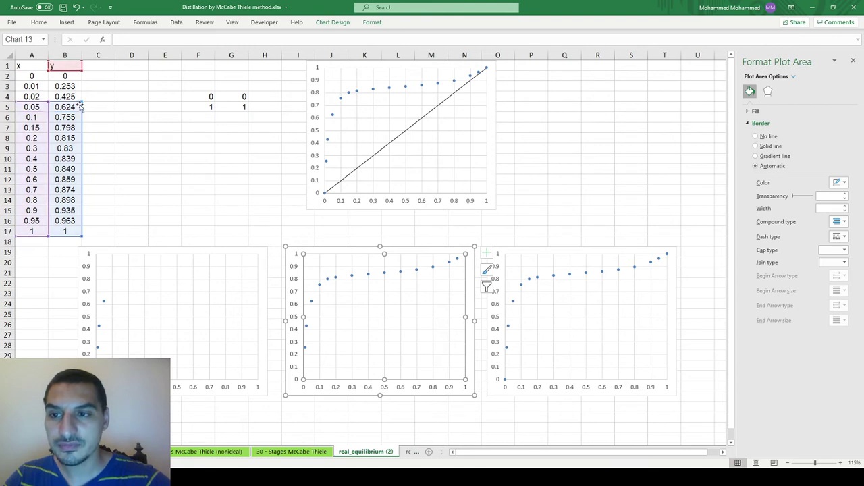
pyautogui.moveTo(81, 236); pyautogui.dragTo(81, 154)
# - Limit the third copied chart's data range to A9:B17, covering x from 0.3 to 1
pyautogui.click(527, 324)
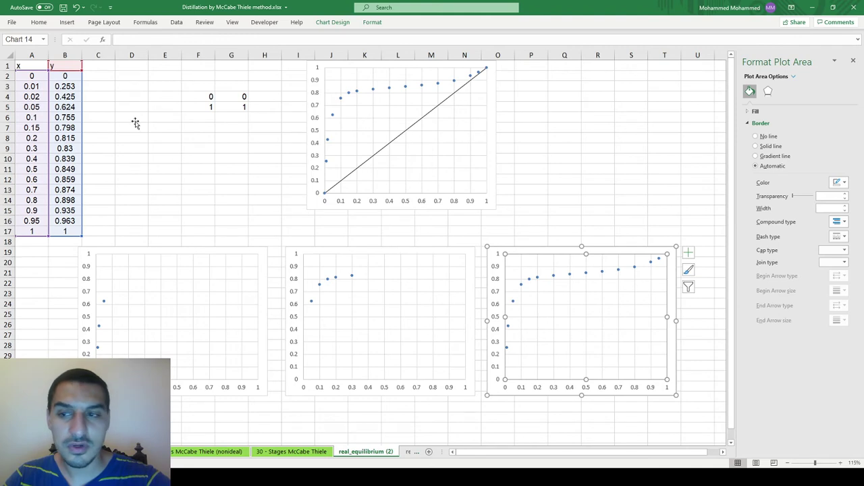
pyautogui.moveTo(81, 71); pyautogui.dragTo(78, 147)
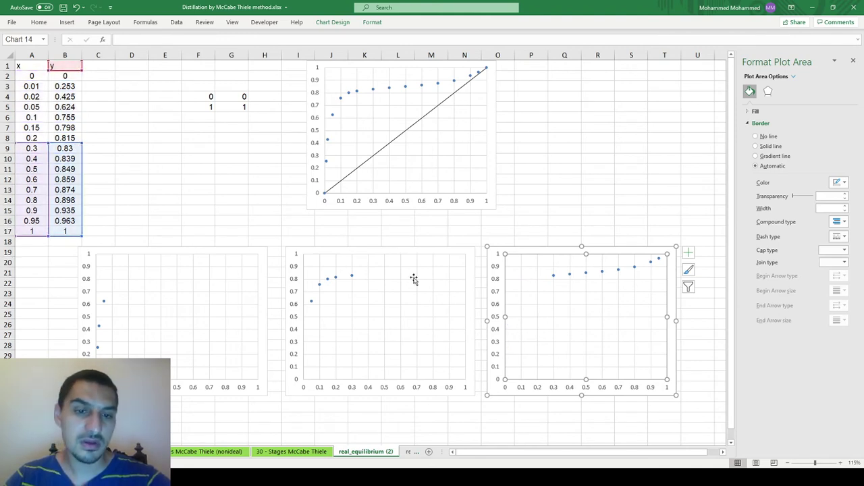
# - Add a second-order polynomial trendline to the data series in the first copied chart
pyautogui.click(181, 302)
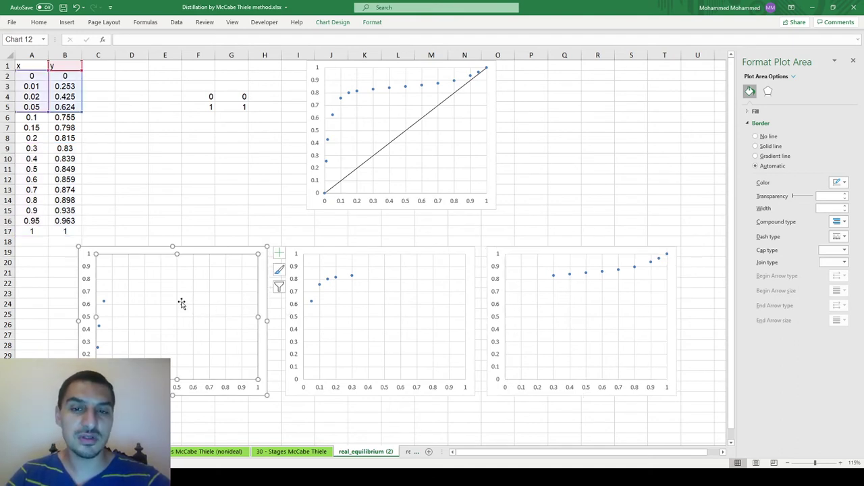
pyautogui.click(105, 302)
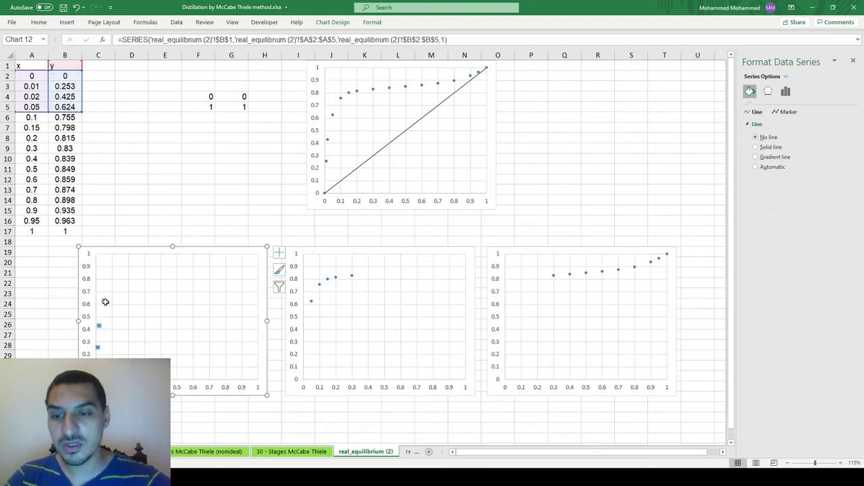
pyautogui.rightClick(106, 302)
pyautogui.click(182, 387)
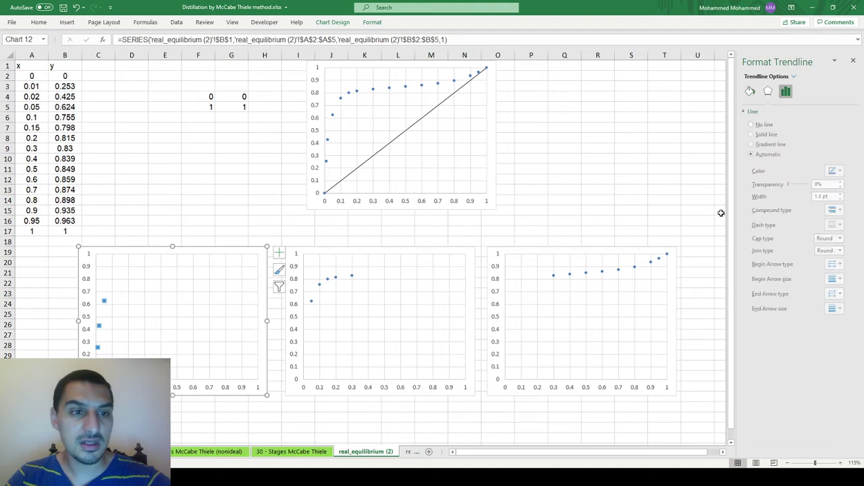
pyautogui.click(790, 176)
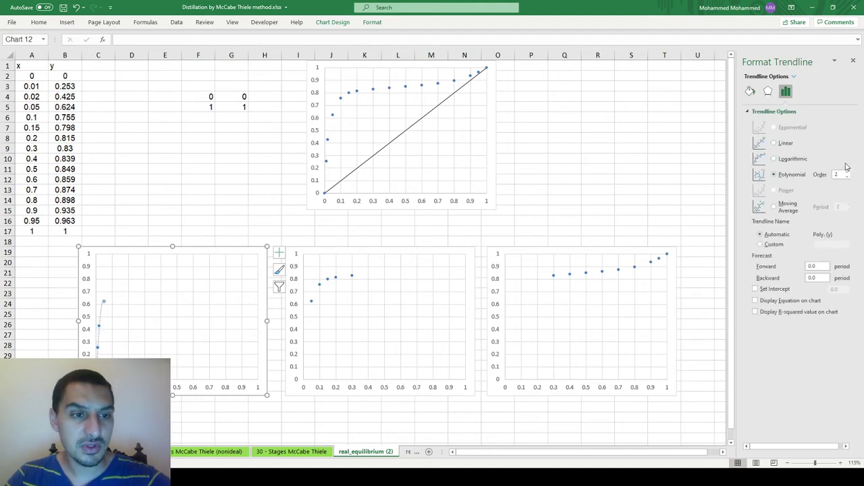
pyautogui.click(850, 172)
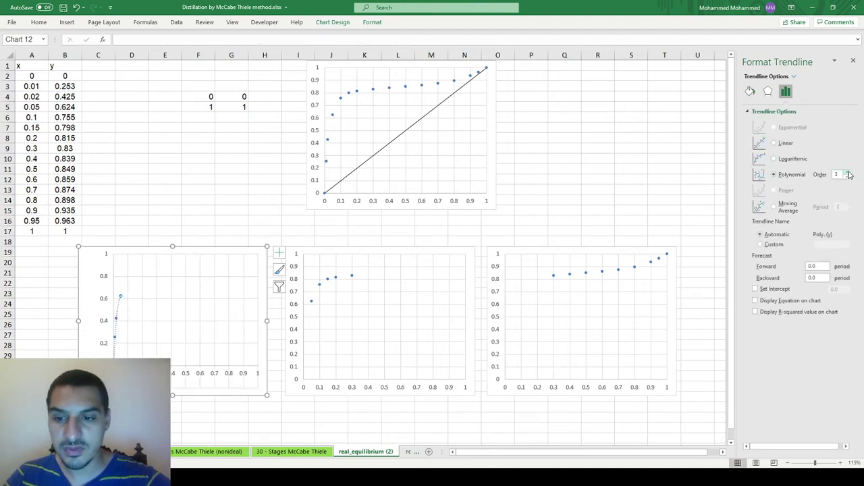
pyautogui.click(848, 177)
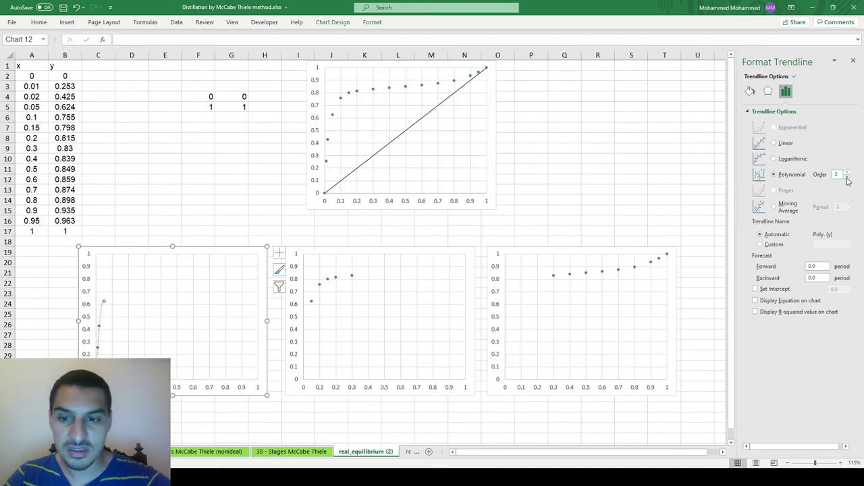
# - Display the first chart's trendline equation and R-squared value, and move their label clear of the data points
pyautogui.click(776, 302)
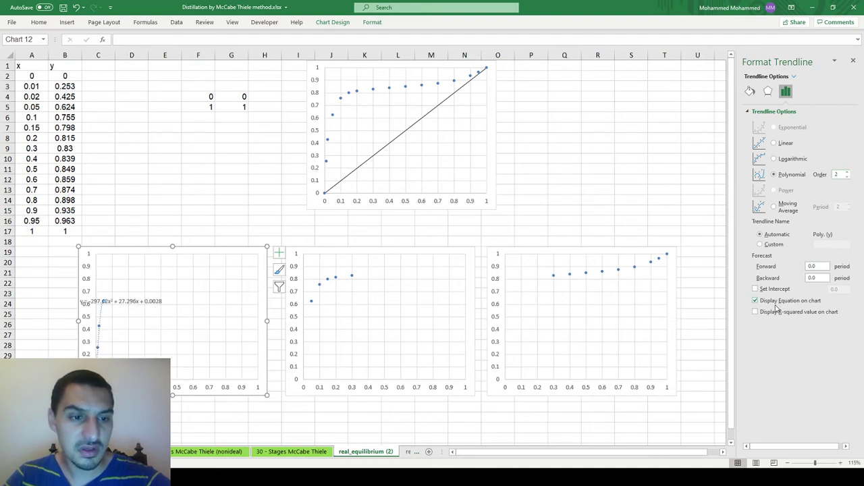
pyautogui.click(776, 313)
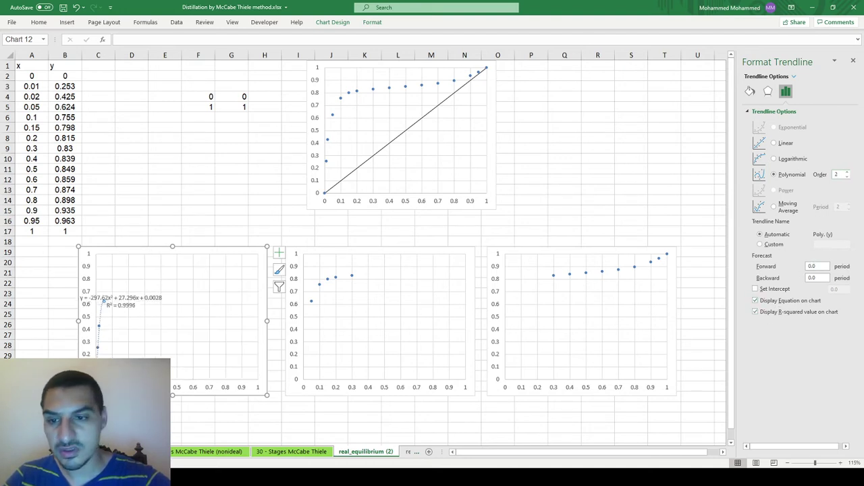
pyautogui.click(132, 301)
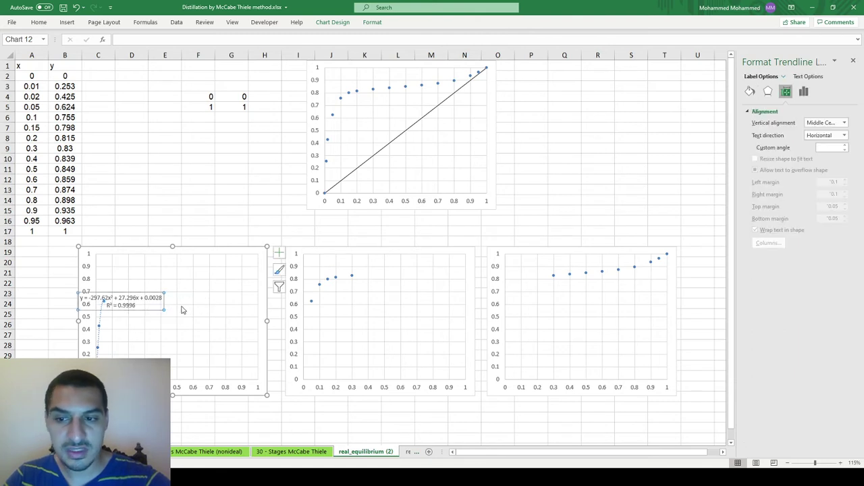
pyautogui.moveTo(132, 303); pyautogui.dragTo(182, 307)
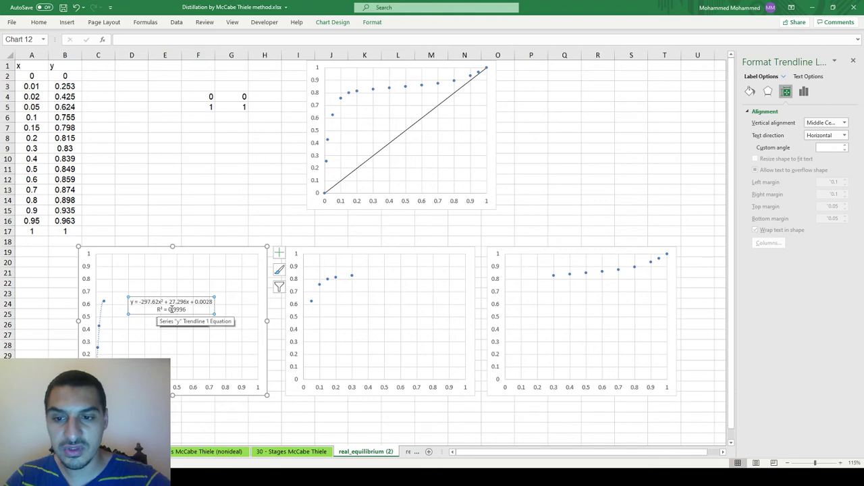
# - Add a polynomial trendline to the middle chart's series, showing its equation and R-squared value
pyautogui.click(327, 281)
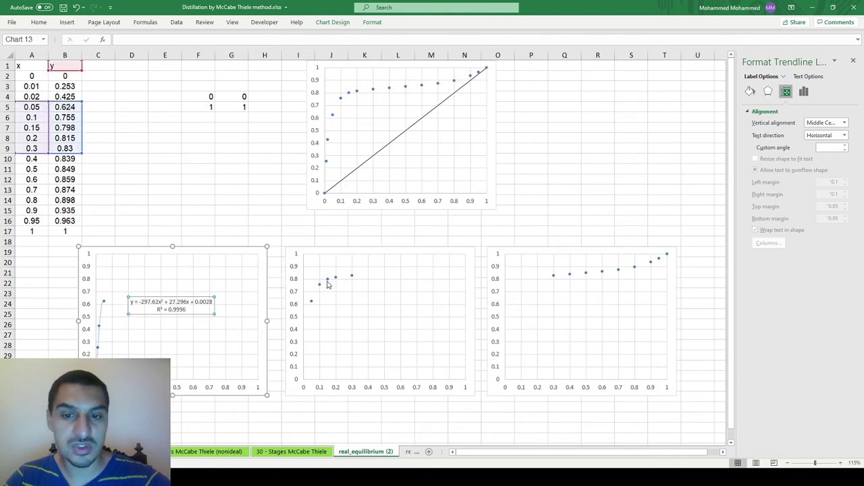
pyautogui.rightClick(326, 281)
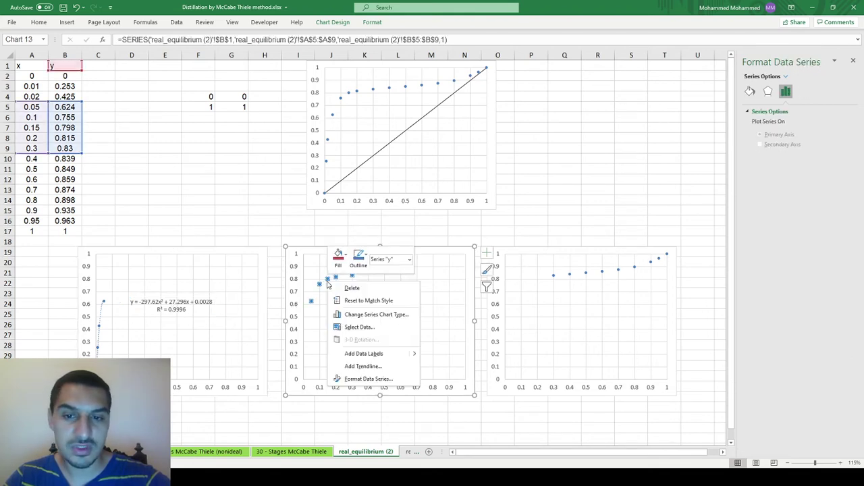
pyautogui.click(363, 366)
pyautogui.click(798, 302)
pyautogui.click(797, 312)
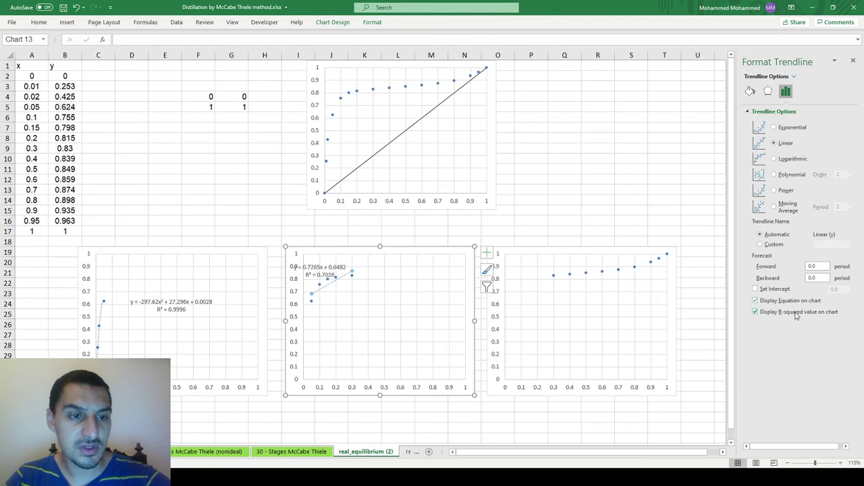
pyautogui.click(786, 175)
# - Move the middle chart's equation label clear of the curve and set its polynomial trendline order to 3
pyautogui.click(322, 277)
pyautogui.moveTo(323, 277); pyautogui.dragTo(391, 306)
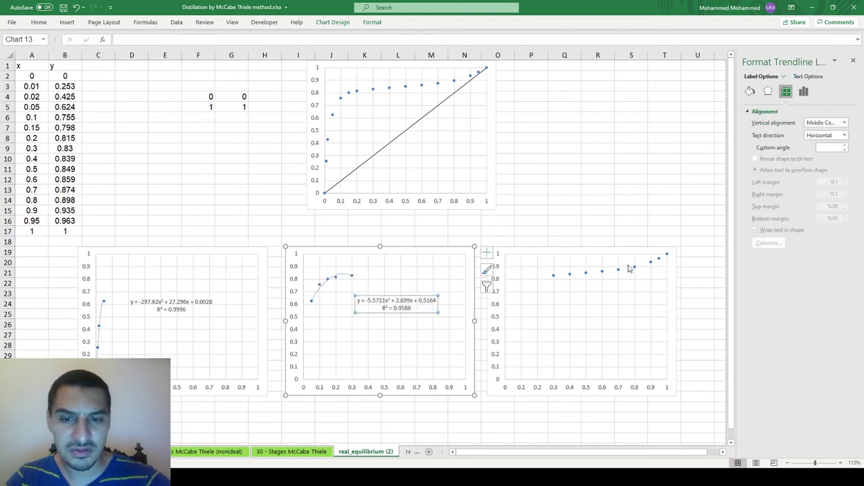
pyautogui.click(344, 277)
pyautogui.click(848, 172)
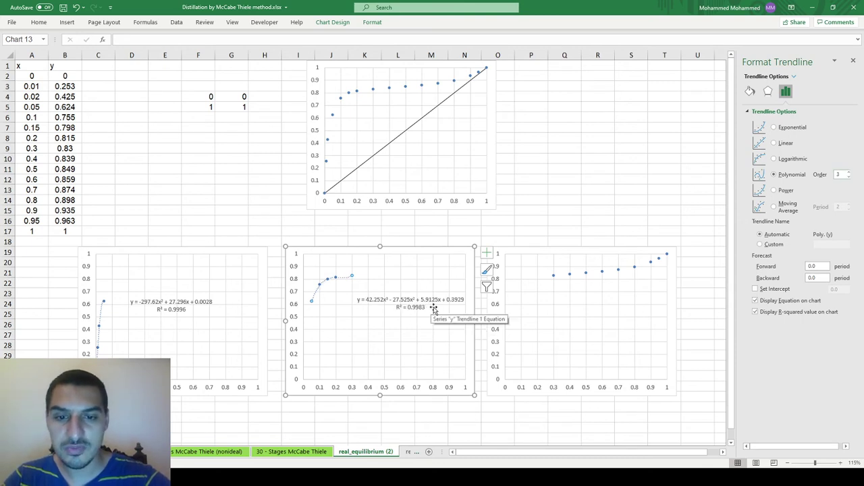
# - Add a third-order polynomial trendline to the data series in the third copied chart
pyautogui.click(570, 274)
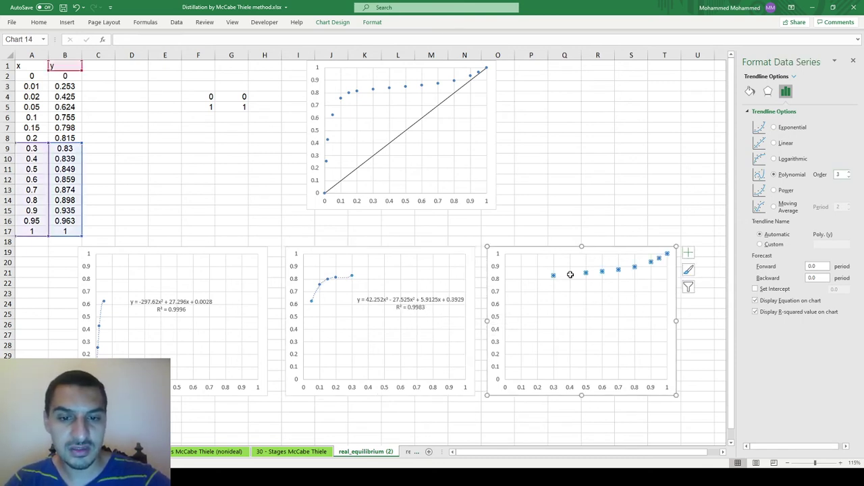
pyautogui.rightClick(571, 274)
pyautogui.click(607, 364)
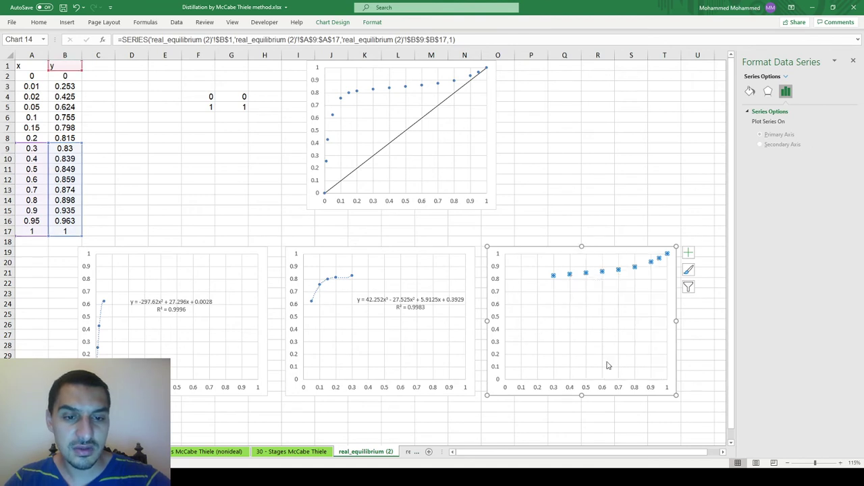
pyautogui.click(777, 174)
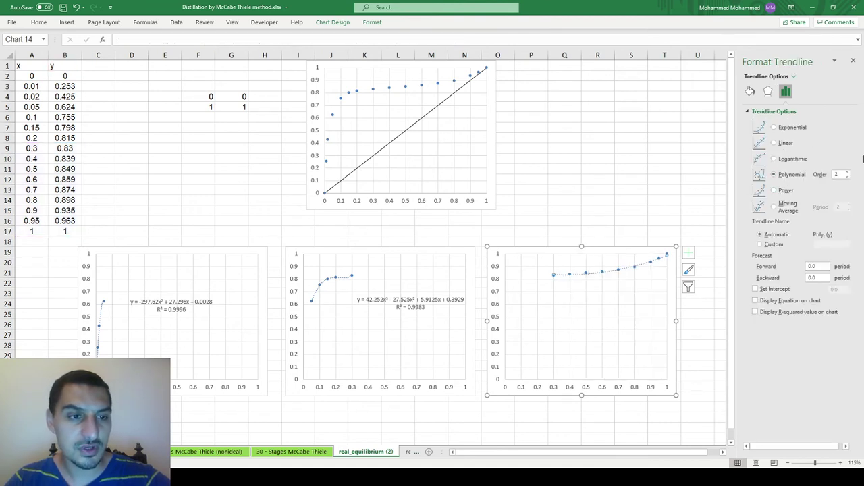
pyautogui.click(846, 172)
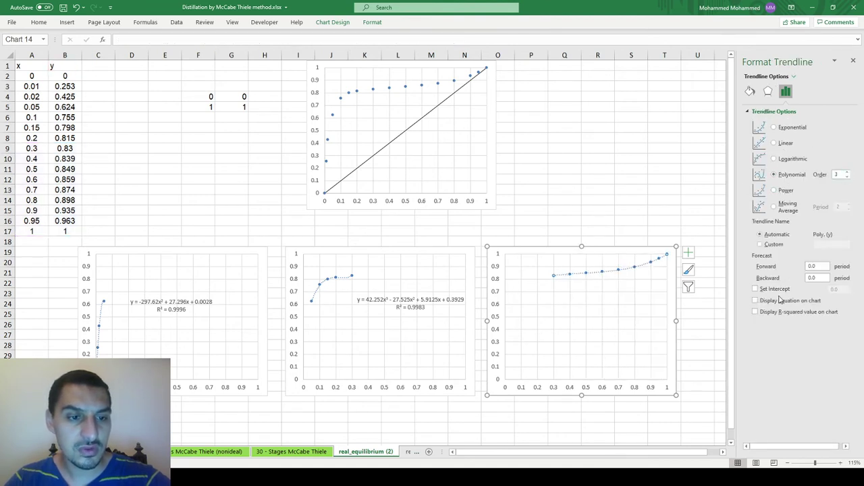
# - Display the third chart's trendline equation and R-squared value, and place their label below the curve
pyautogui.click(780, 301)
pyautogui.click(767, 313)
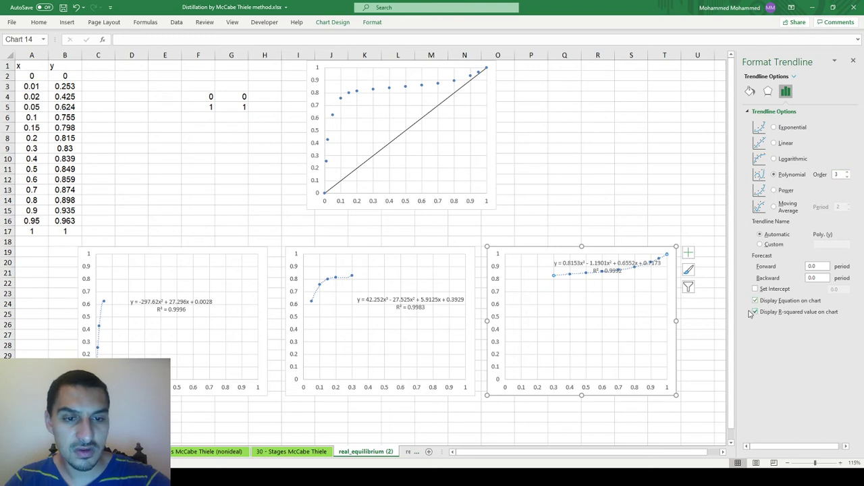
pyautogui.moveTo(606, 270); pyautogui.dragTo(586, 304)
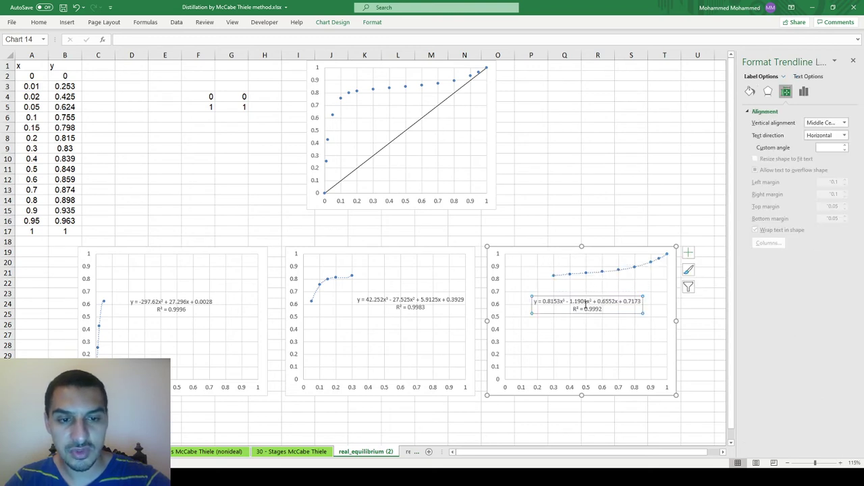
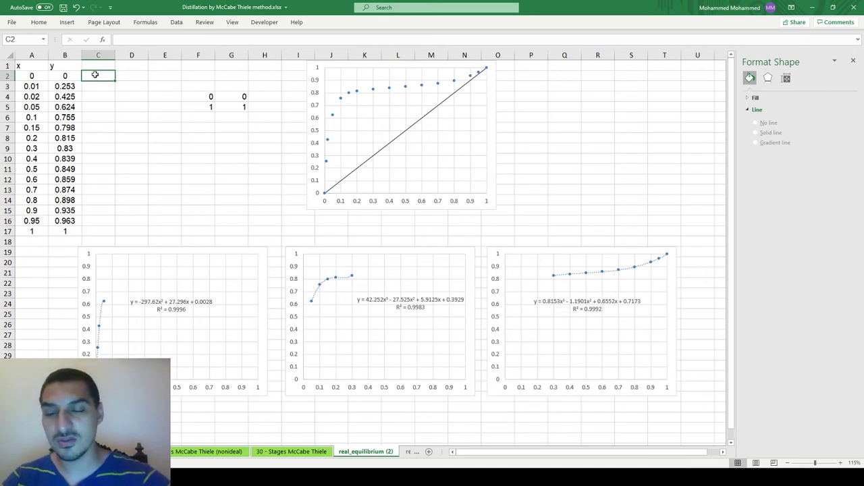
# - Enter the header y_calc in cell C1
pyautogui.press('Up')
pyautogui.write('y_calc')
pyautogui.press('Return')
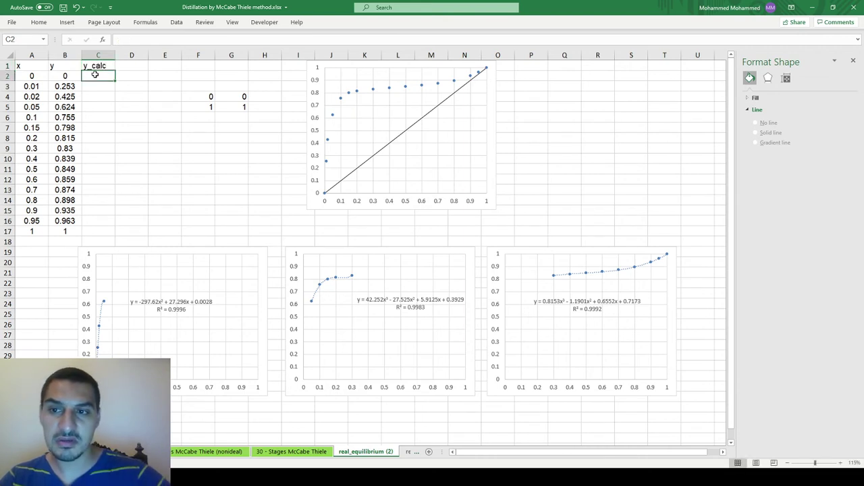
# - Begin an IF formula in C2 that tests A2<=0.05 and starts its true value with -297.62*A2^2-
pyautogui.write('=')
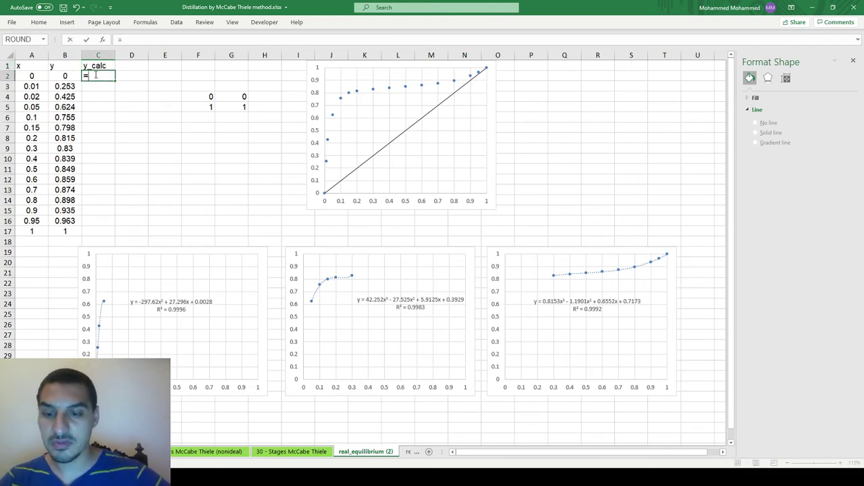
pyautogui.write('if(')
pyautogui.press('Left')
pyautogui.press('Left')
pyautogui.write('<=0.05,')
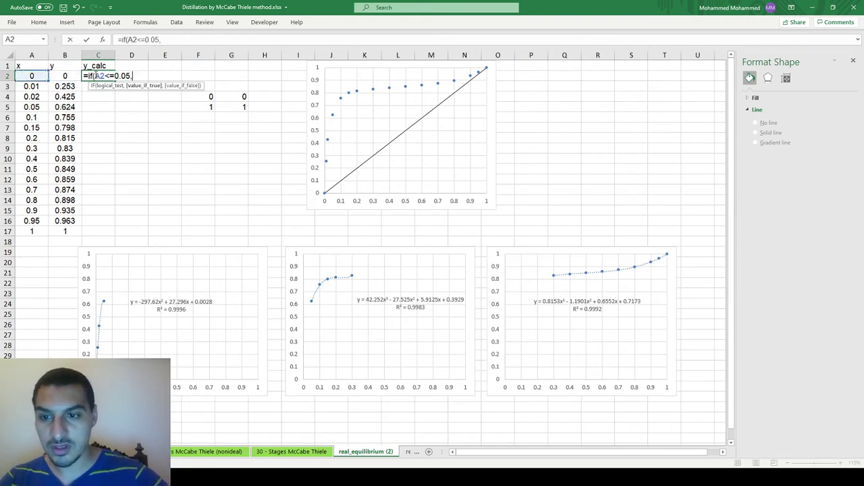
pyautogui.write('-297.62*A2')
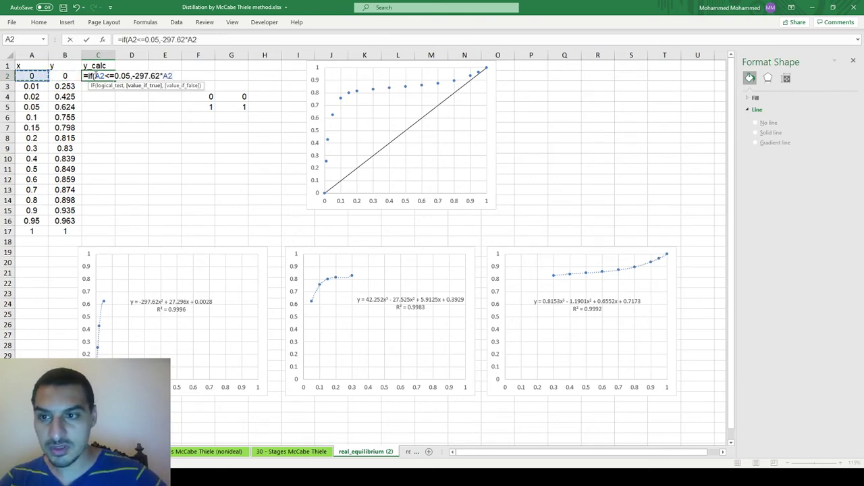
pyautogui.write('^2-')
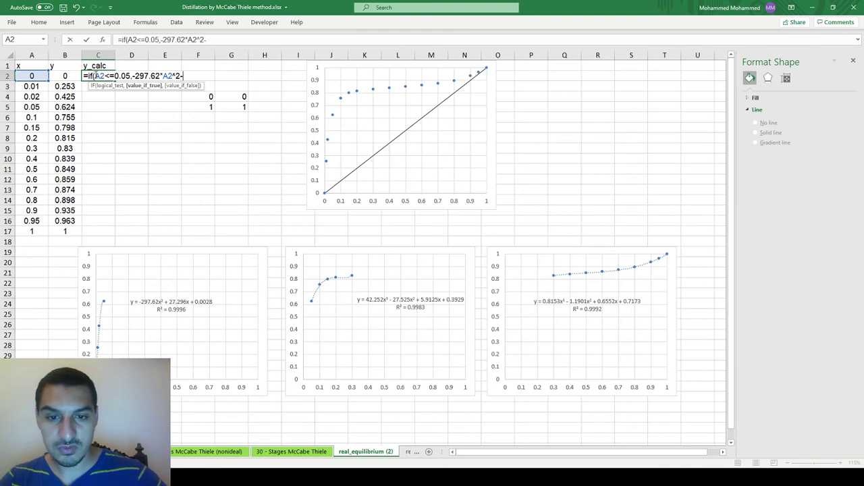
# - Continue the true value of the C2 formula with 27.525*A2+5.91125*
pyautogui.write('27525')
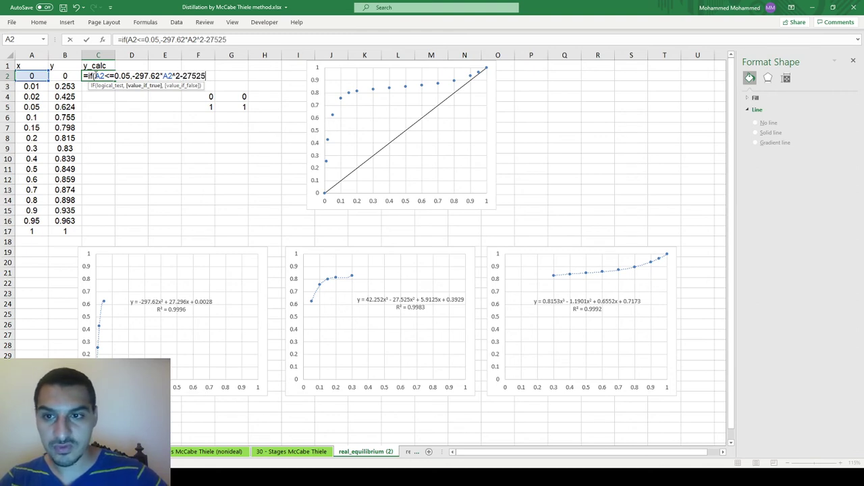
pyautogui.press('BackSpace')
pyautogui.press('BackSpace')
pyautogui.press('BackSpace')
pyautogui.write('.525*A2')
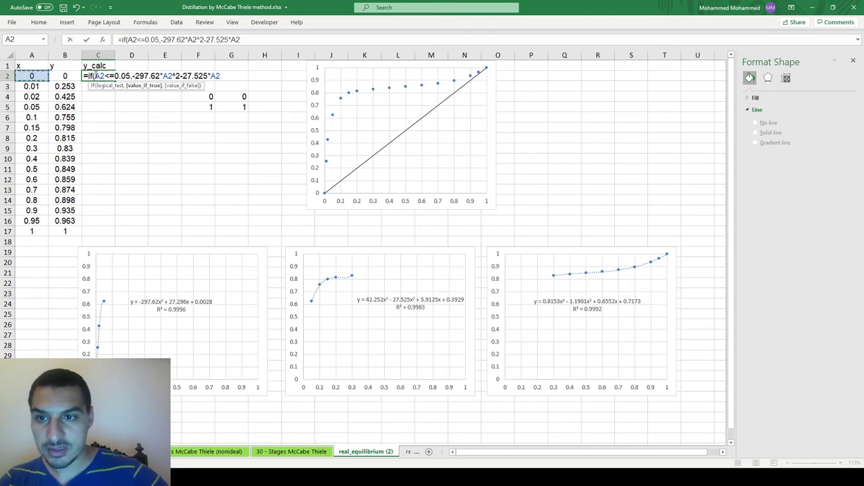
pyautogui.write('+5.')
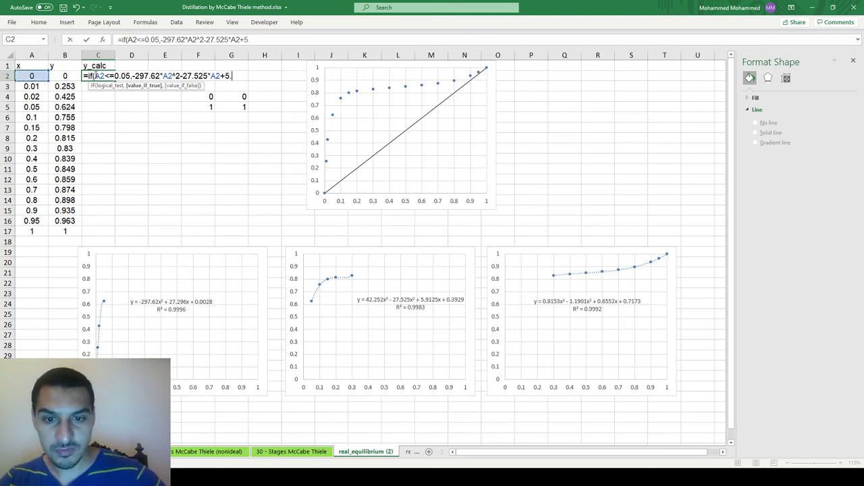
pyautogui.write('91125*')
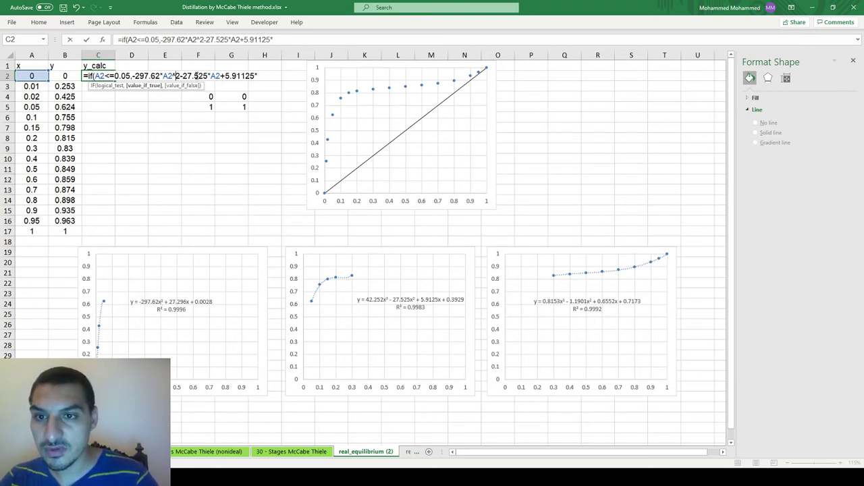
# - Correct the C2 formula's linear coefficient to 27.296 and its last term to 0.0028, ending the true value with a comma
pyautogui.moveTo(195, 76); pyautogui.dragTo(208, 75)
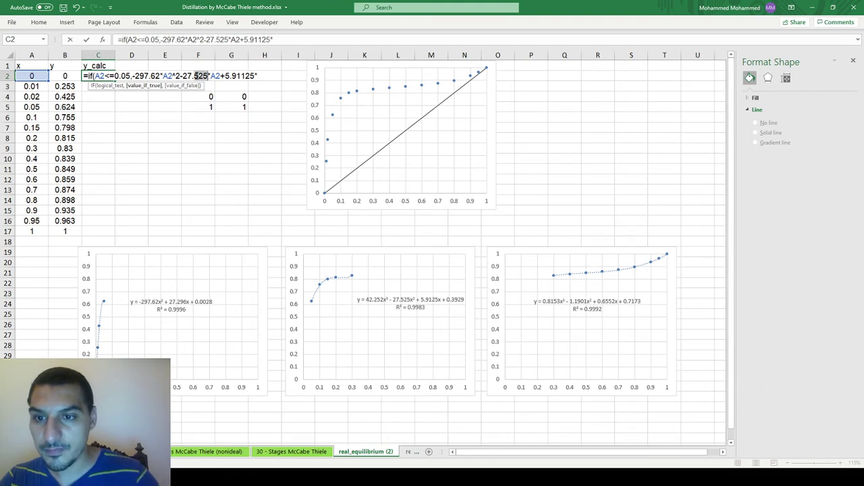
pyautogui.write('296')
pyautogui.press('Right')
pyautogui.press('Right')
pyautogui.press('Right')
pyautogui.press('Right')
pyautogui.hotkey('shift', 'Right')
pyautogui.hotkey('shift', 'Right')
pyautogui.hotkey('shift', 'Right')
pyautogui.hotkey('shift', 'Right')
pyautogui.hotkey('shift', 'Right')
pyautogui.hotkey('shift', 'Right')
pyautogui.hotkey('shift', 'Right')
pyautogui.hotkey('shift', 'Right')
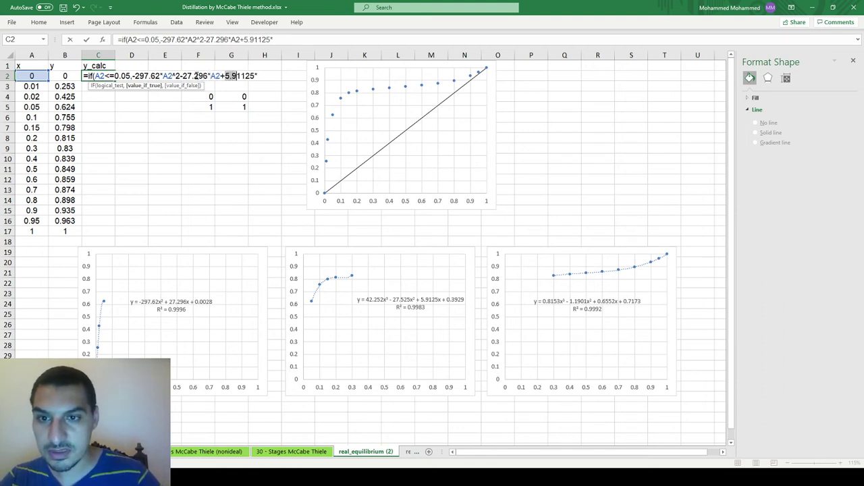
pyautogui.write('0.0')
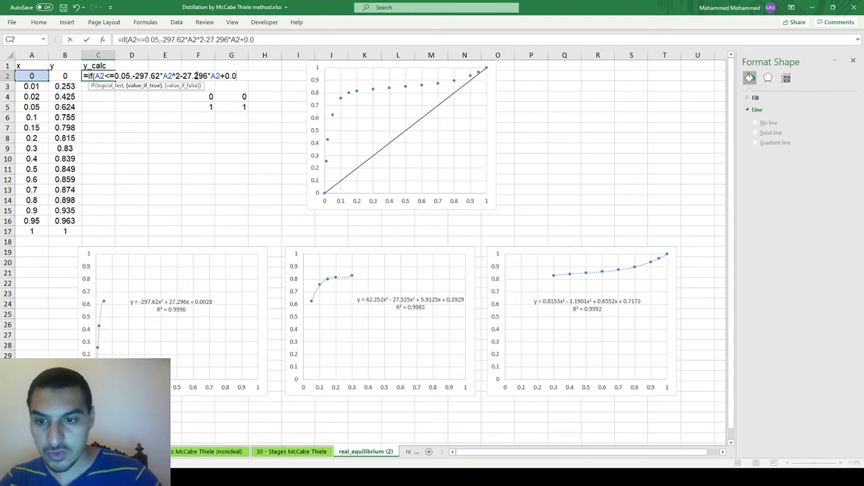
pyautogui.write('028,')
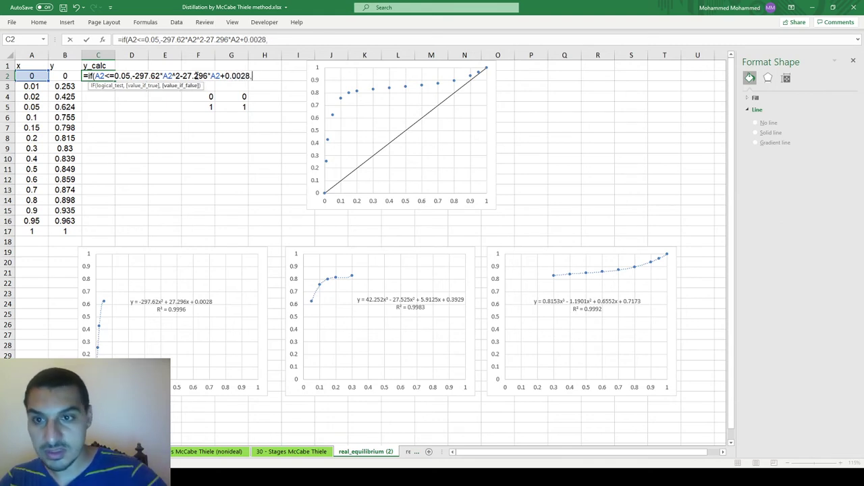
# - Add a nested IF as the false value of the C2 formula, testing A2<=0.03
pyautogui.write('if(')
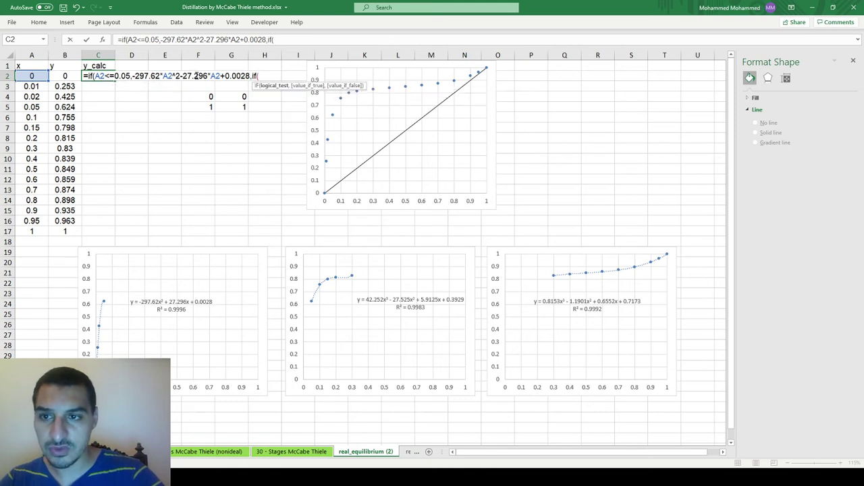
pyautogui.write('A')
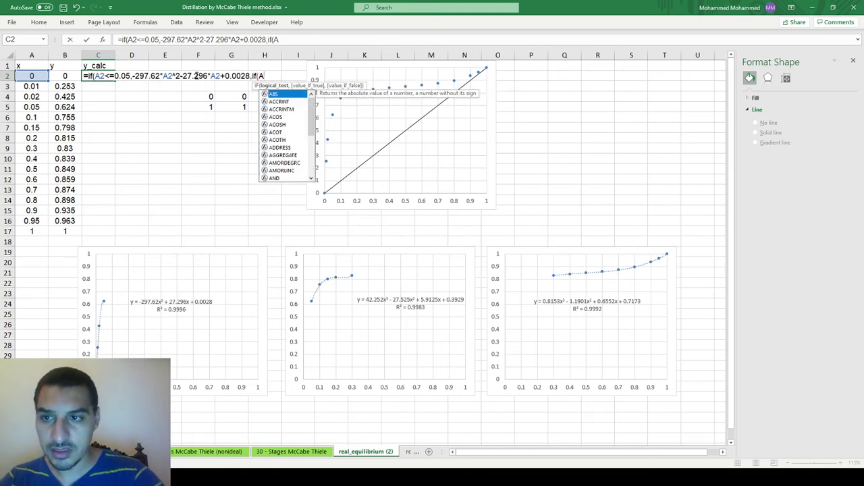
pyautogui.write('2<')
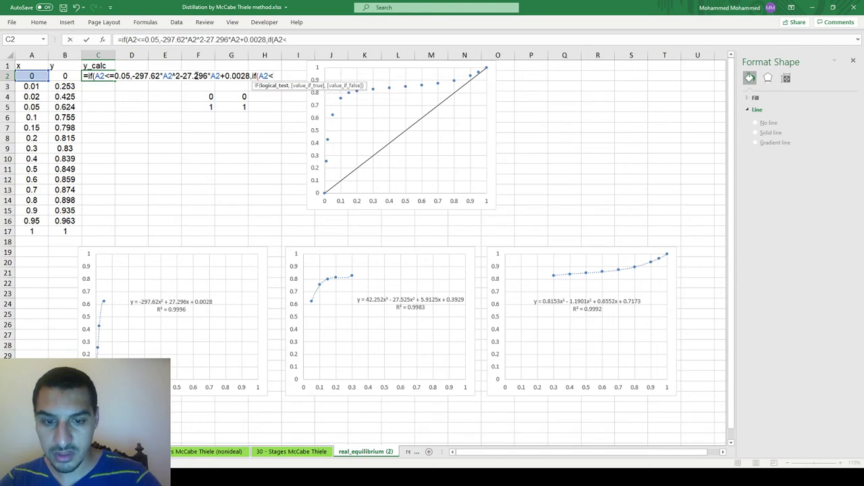
pyautogui.write('=0.03')
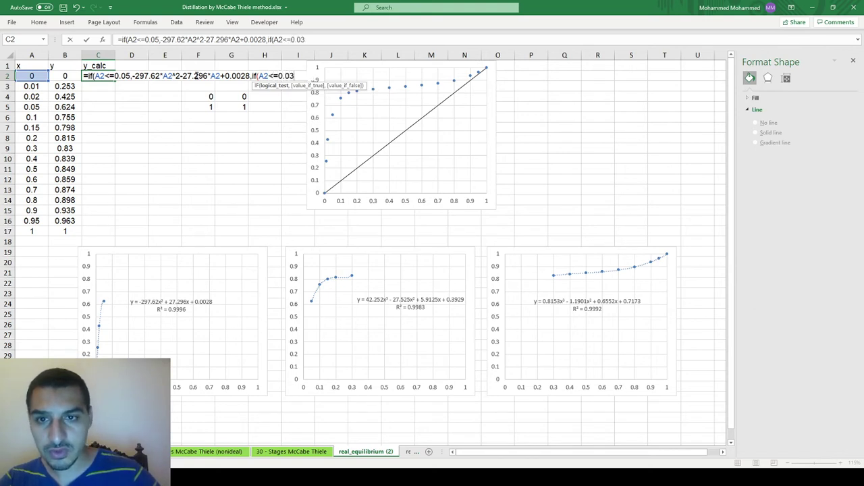
pyautogui.write(',')
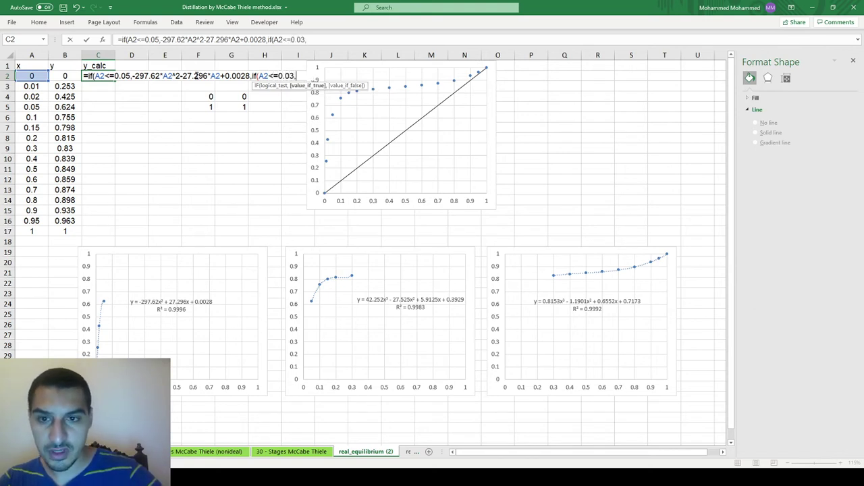
# - Start the nested IF's true value in C2 with 42.252*A2^3-27.525*A2^2
pyautogui.write('42.')
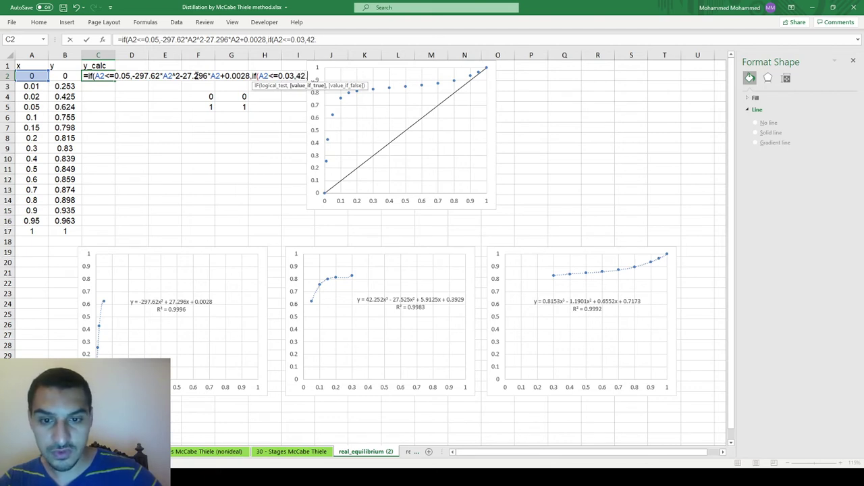
pyautogui.write('252')
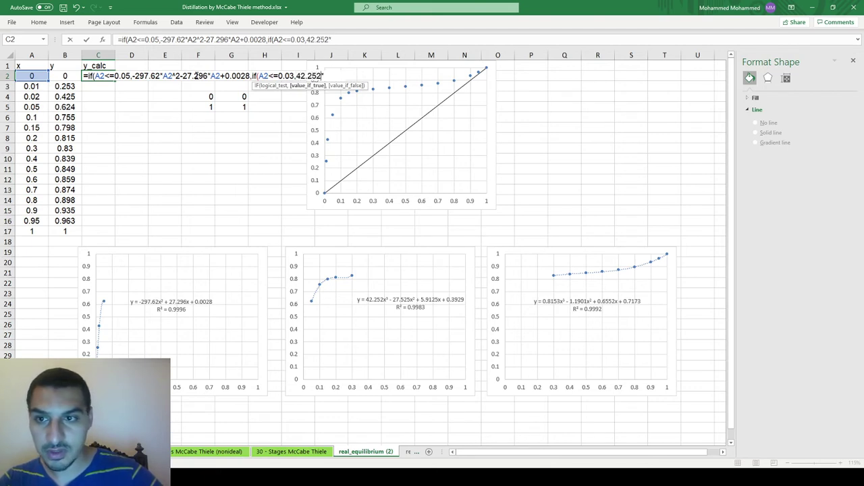
pyautogui.write('*')
pyautogui.press('Left')
pyautogui.press('Left')
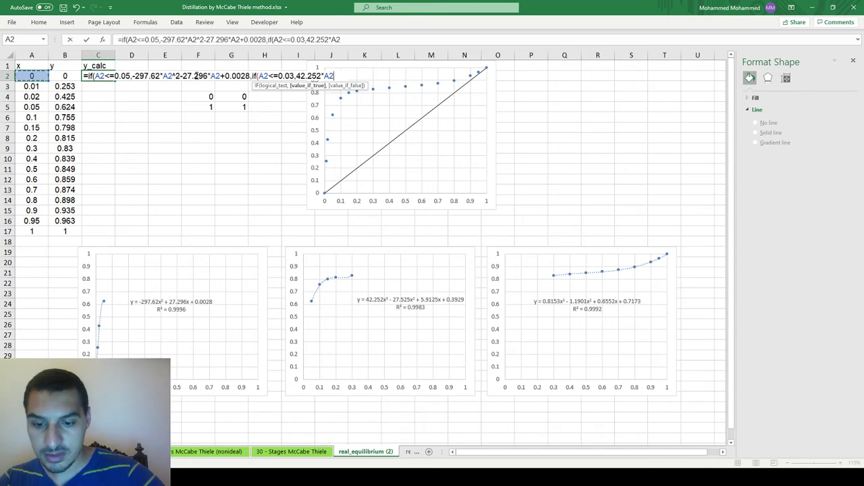
pyautogui.write('^3-27.525*')
pyautogui.press('Left')
pyautogui.press('Left')
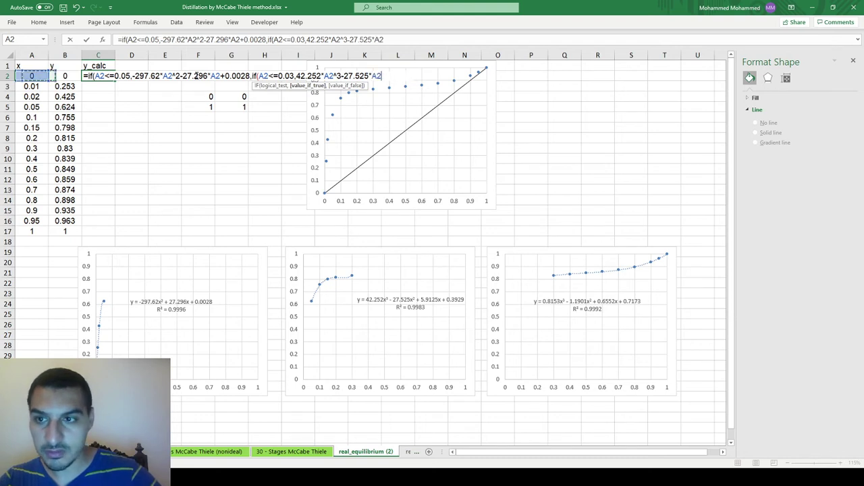
pyautogui.write('^2')
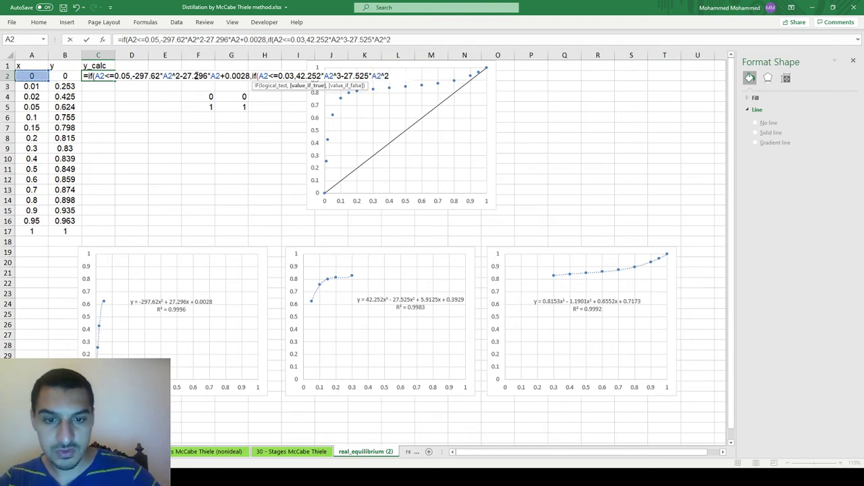
# - Complete the second polynomial in C2 with +5.9125*A2+.3929 and open a third IF as the false value
pyautogui.write('+5.91')
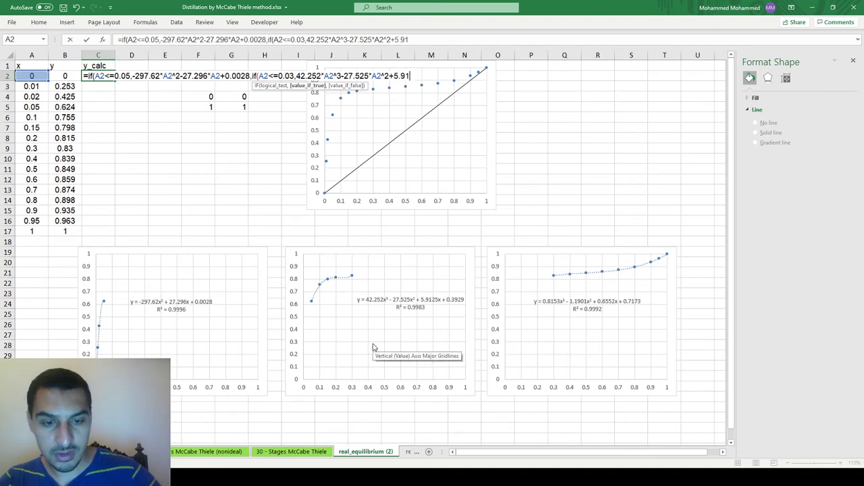
pyautogui.write('25*')
pyautogui.press('Left')
pyautogui.press('Left')
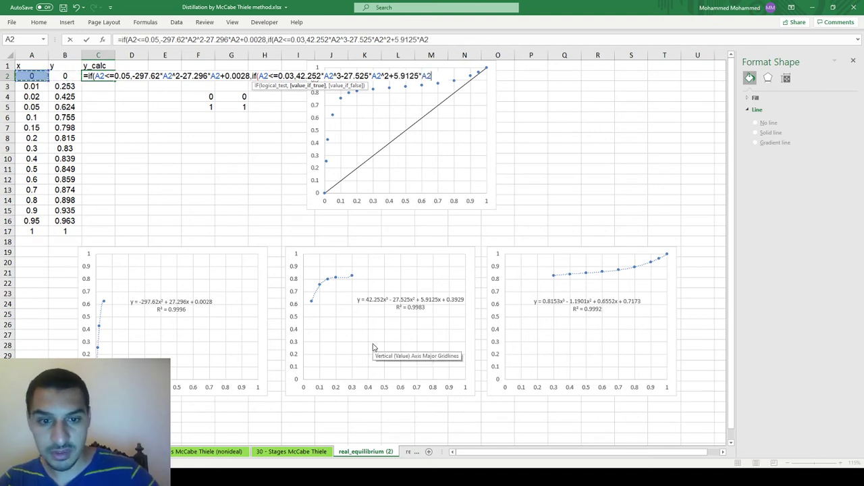
pyautogui.write('+.3929,if(')
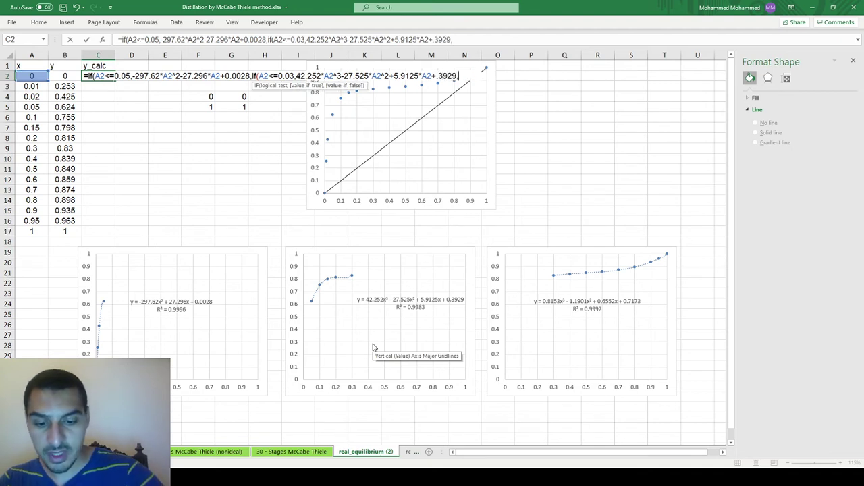
# - Make the third IF in C2 test A2<=1 and start its true value with 0.8153*A2^3
pyautogui.press('Left')
pyautogui.press('Left')
pyautogui.write('<')
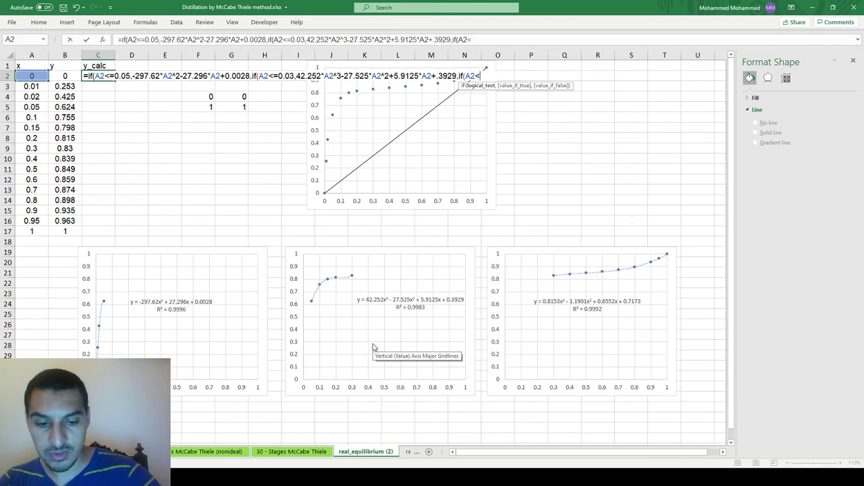
pyautogui.write('=1,')
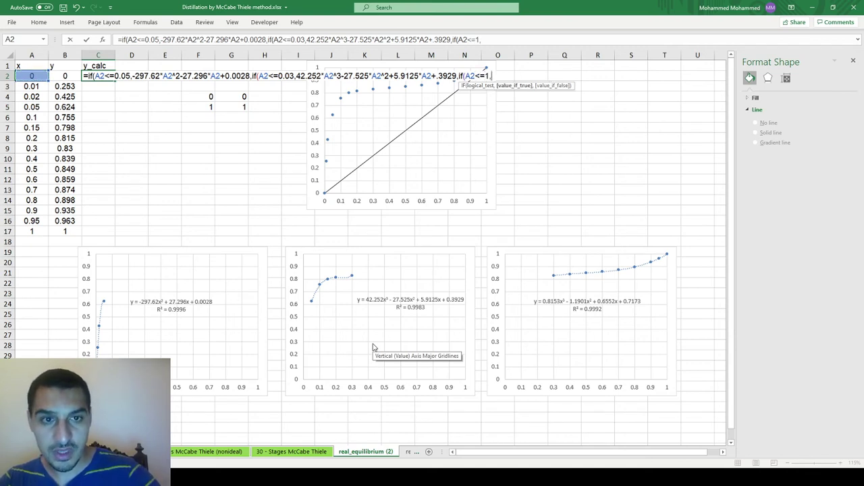
pyautogui.write('0.')
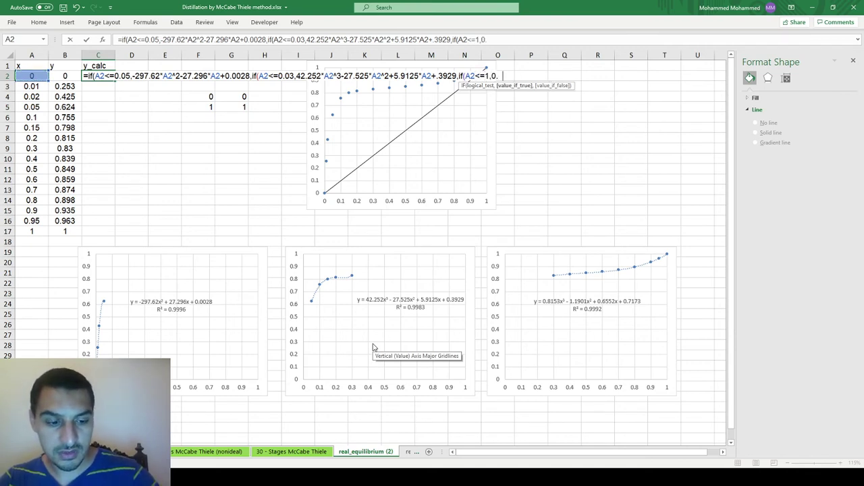
pyautogui.write('8153*')
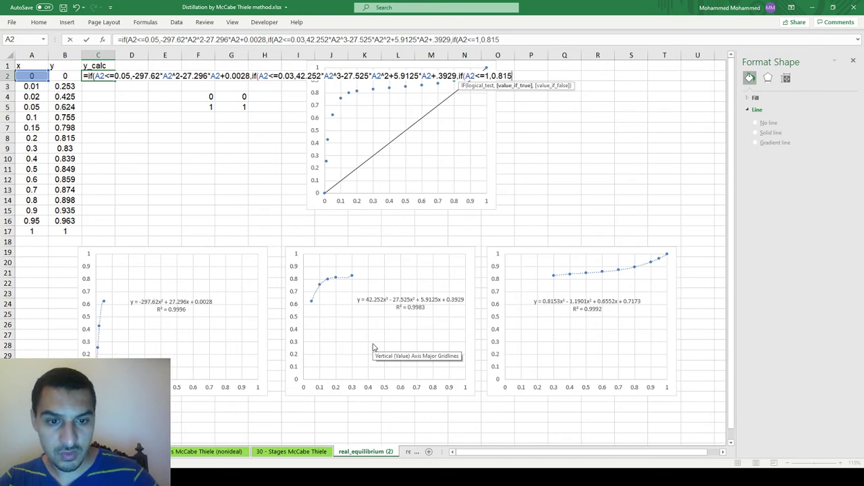
pyautogui.press('Left')
pyautogui.press('Left')
pyautogui.write('^3')
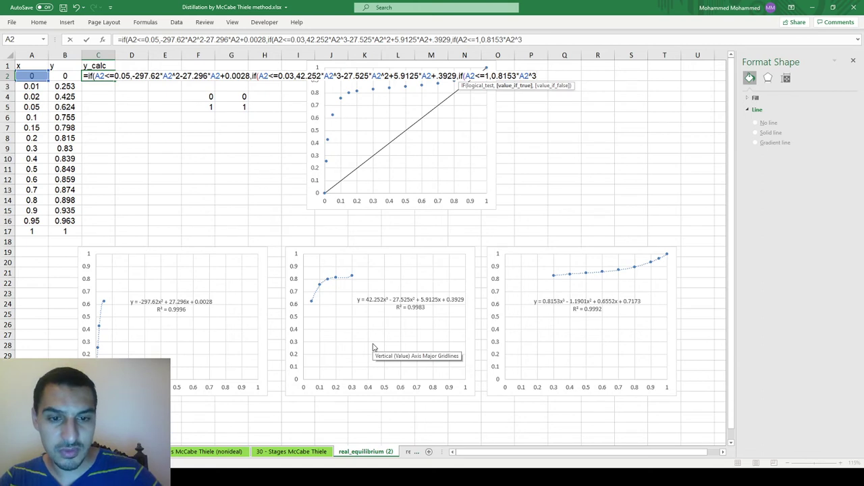
# - Finish the C2 formula with -1.1901*A2^2+0.6552*A2+0.7173, close all three IFs, and fill it down to C17
pyautogui.write('-1.1')
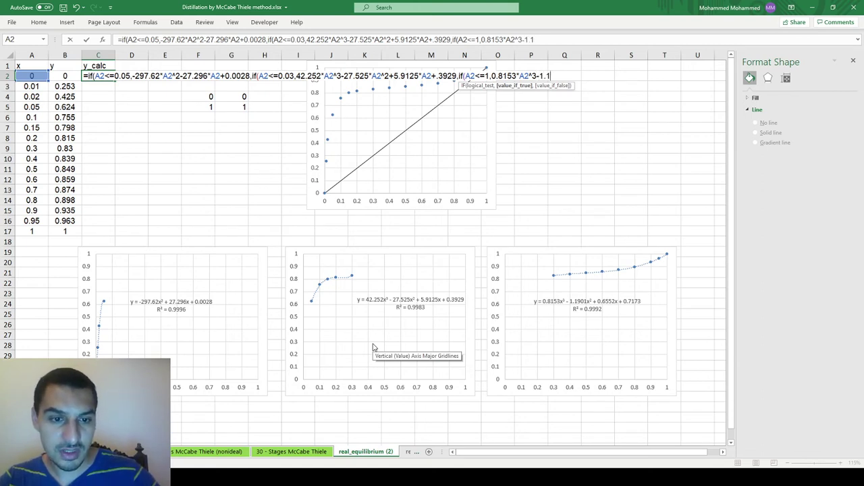
pyautogui.write('901*A2^2')
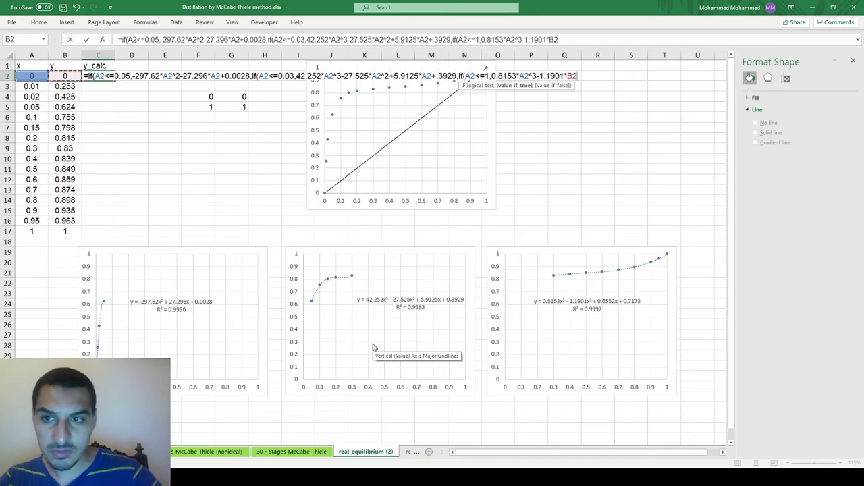
pyautogui.write('+0.6552')
pyautogui.write('*A2+0.')
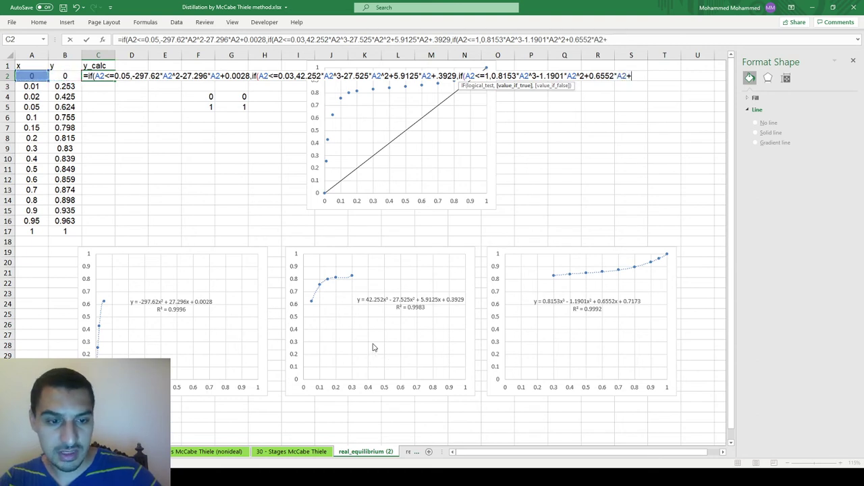
pyautogui.write('7173)))')
pyautogui.press('Return')
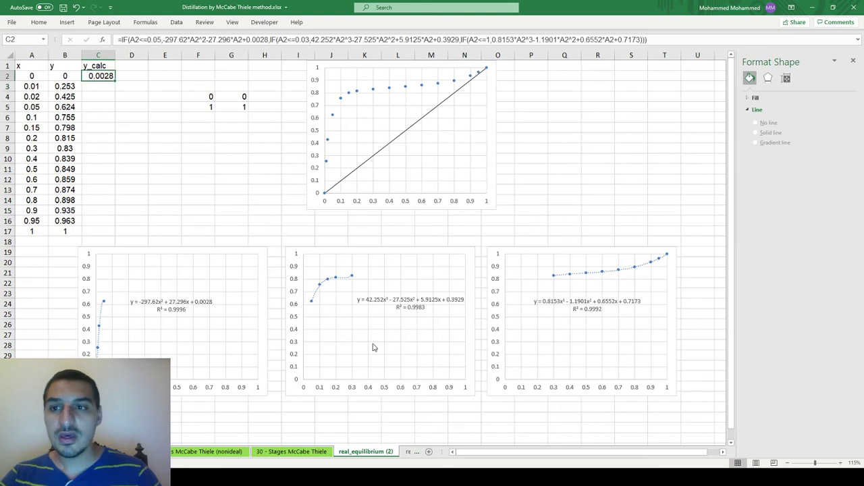
pyautogui.doubleClick(114, 80)
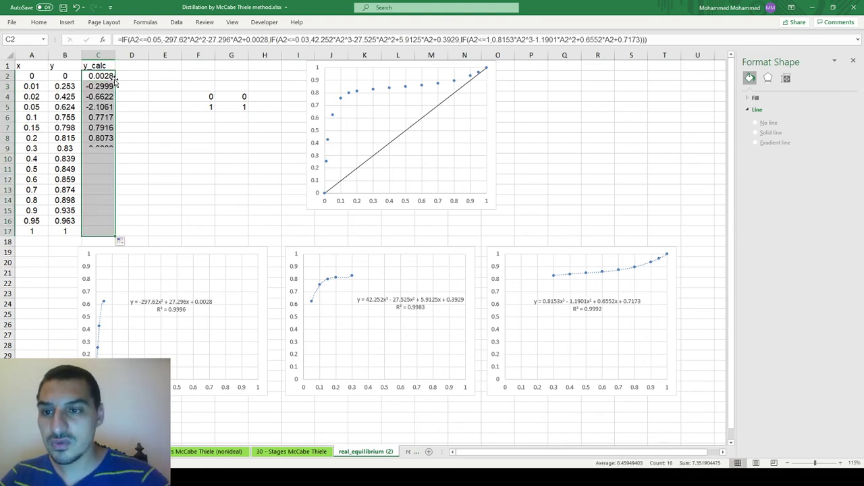
# - Add a new data series named y_calc to the full equilibrium curve chart with the diagonal line
pyautogui.click(356, 131)
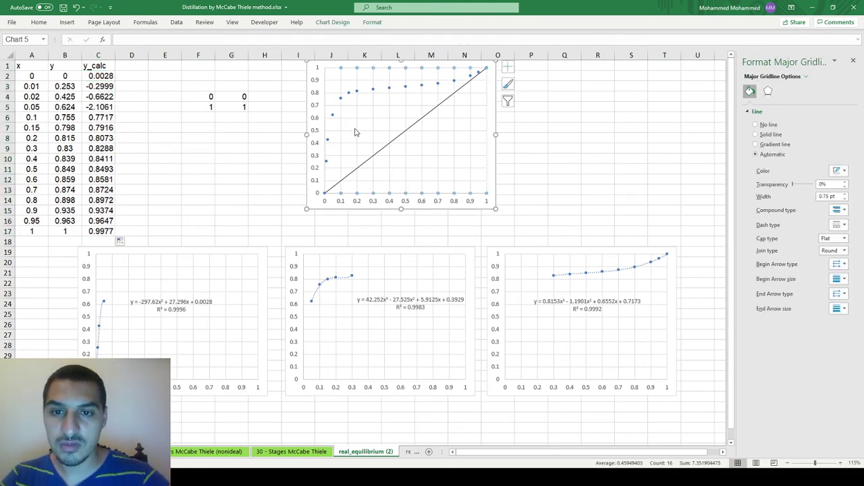
pyautogui.click(355, 128)
pyautogui.rightClick(355, 128)
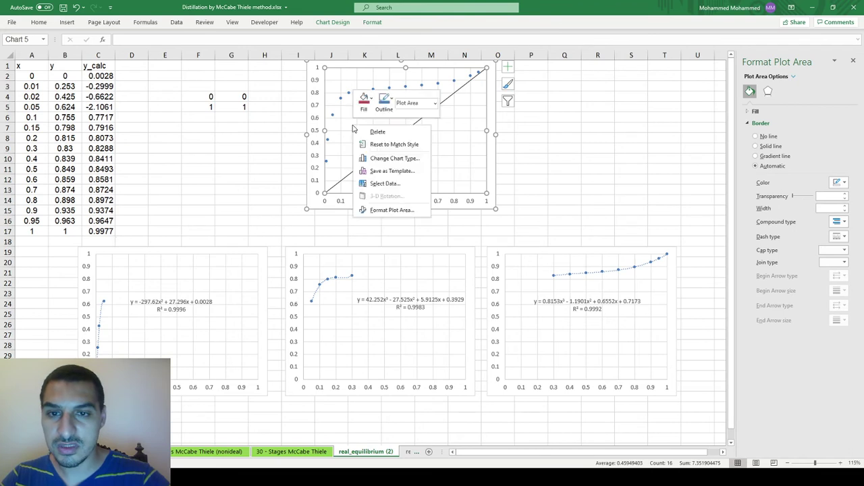
pyautogui.click(381, 183)
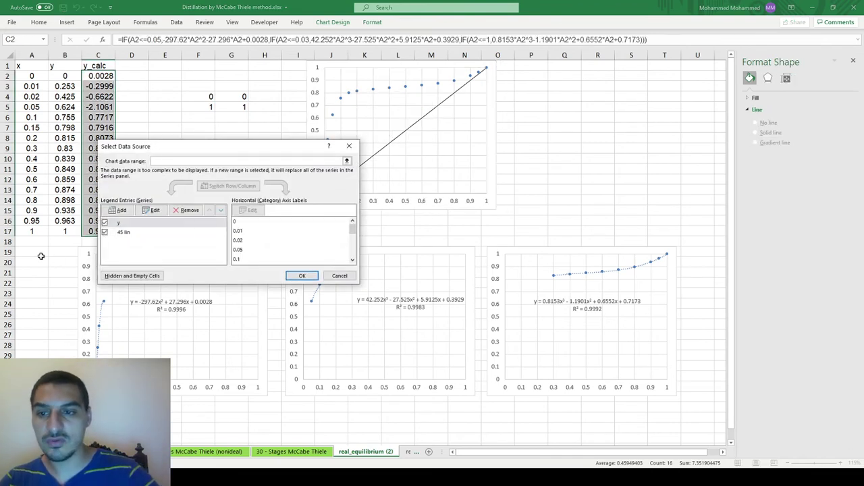
pyautogui.click(115, 210)
pyautogui.write('y_calc')
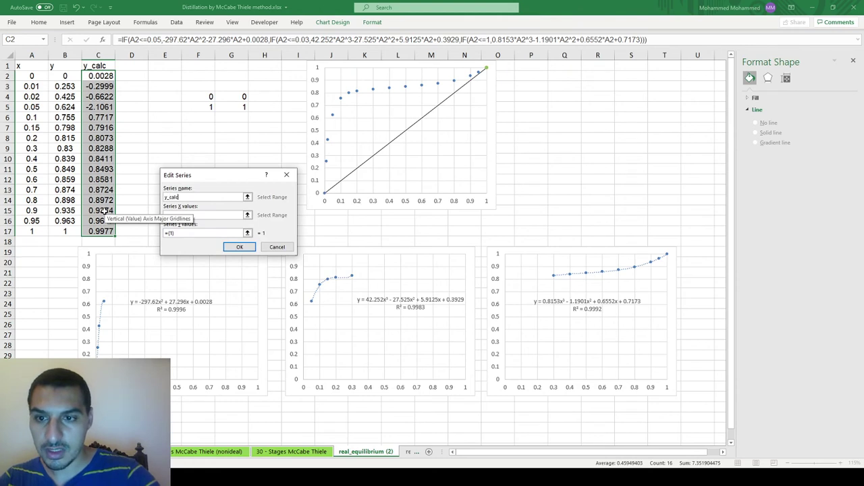
pyautogui.click(203, 215)
pyautogui.moveTo(31, 76); pyautogui.dragTo(31, 231)
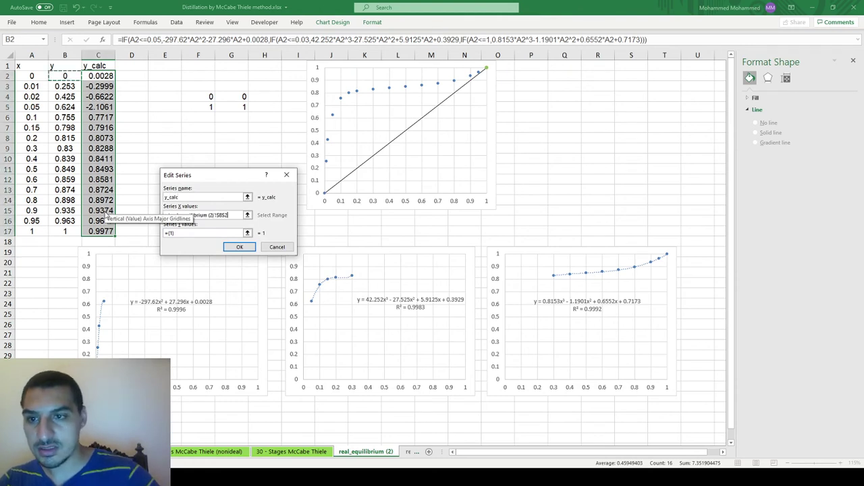
pyautogui.moveTo(98, 75); pyautogui.dragTo(98, 231)
pyautogui.press('Tab')
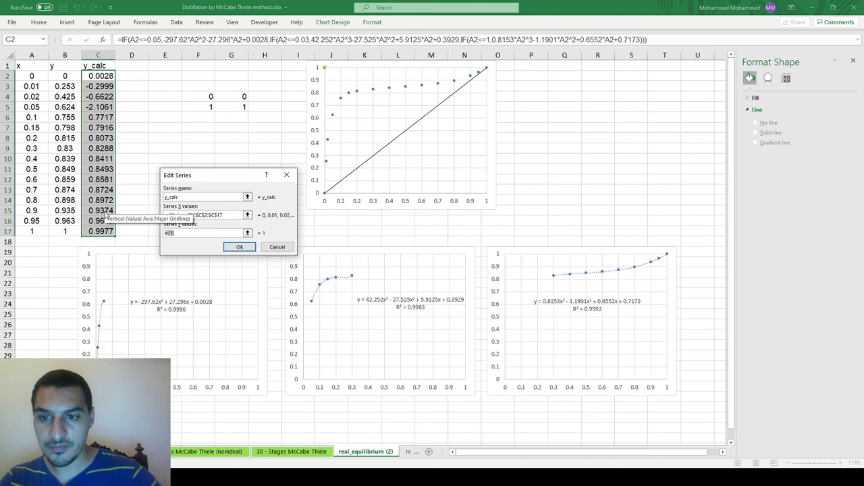
# - Set the X values of the y_calc series to the x column range A2:A17
pyautogui.hotkey('shift', 'Tab')
pyautogui.press('Left')
pyautogui.press('Left')
pyautogui.hotkey('shift', 'Down')
pyautogui.hotkey('shift', 'Down')
pyautogui.hotkey('shift', 'Down')
pyautogui.hotkey('shift', 'Down')
pyautogui.hotkey('shift', 'Down')
pyautogui.hotkey('shift', 'Down')
pyautogui.hotkey('shift', 'Down')
pyautogui.hotkey('shift', 'Down')
pyautogui.hotkey('shift', 'Down')
pyautogui.hotkey('shift', 'Down')
pyautogui.hotkey('shift', 'Down')
pyautogui.hotkey('shift', 'Down')
pyautogui.hotkey('shift', 'Down')
pyautogui.hotkey('shift', 'Down')
pyautogui.hotkey('shift', 'Down')
# - Set the Y values of the y_calc series to C2:C17 and apply the new series to the chart
pyautogui.press('Tab')
pyautogui.press('Right')
pyautogui.press('Left')
pyautogui.hotkey('shift', 'Down')
pyautogui.hotkey('shift', 'Down')
pyautogui.hotkey('shift', 'Down')
pyautogui.hotkey('shift', 'Down')
pyautogui.hotkey('shift', 'Down')
pyautogui.hotkey('shift', 'Down')
pyautogui.hotkey('shift', 'Down')
pyautogui.hotkey('shift', 'Down')
pyautogui.hotkey('shift', 'Down')
pyautogui.hotkey('shift', 'Down')
pyautogui.hotkey('shift', 'Down')
pyautogui.hotkey('shift', 'Down')
pyautogui.hotkey('shift', 'Down')
pyautogui.hotkey('shift', 'Down')
pyautogui.hotkey('shift', 'Down')
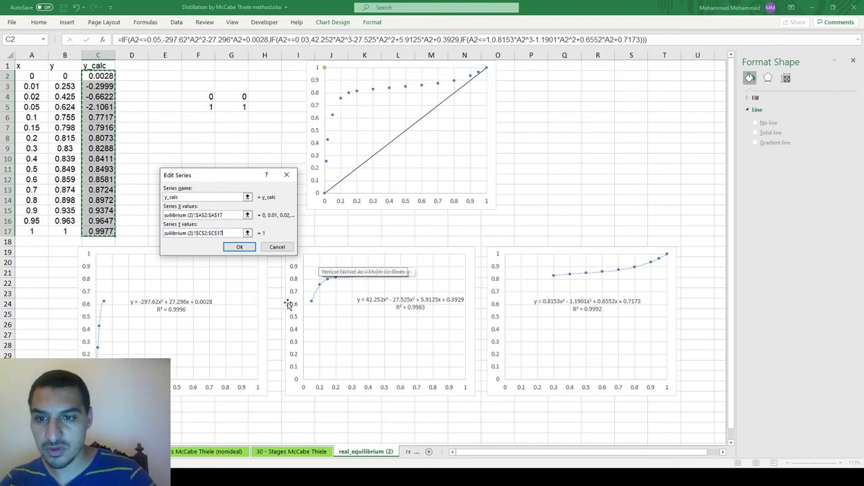
pyautogui.click(247, 249)
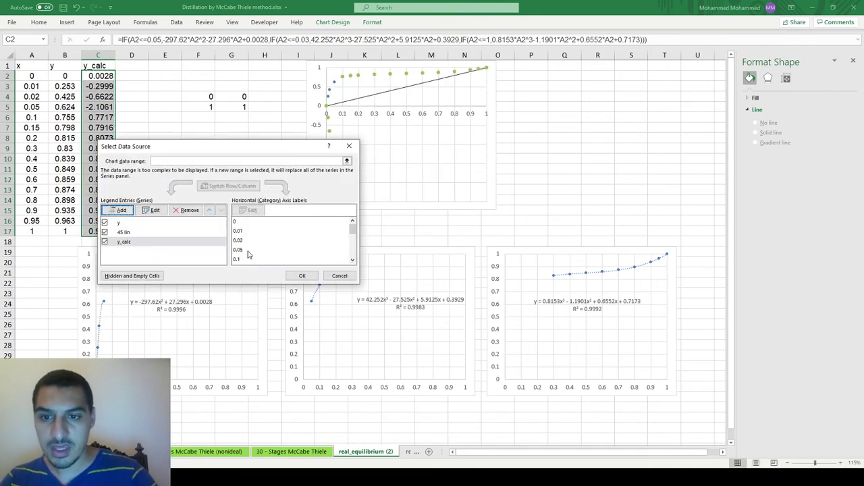
pyautogui.click(302, 276)
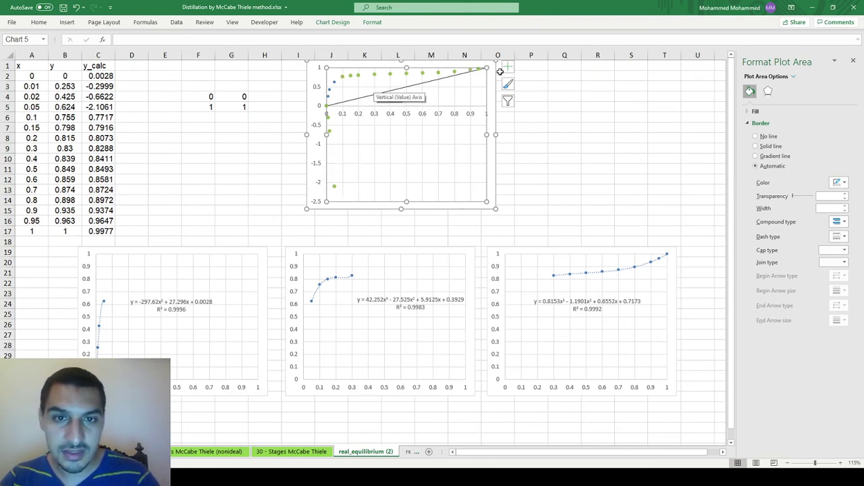
# - Correct the first segment in the C2 formula to -297.62*A2^2+27.296*A2+0.0028 and fill it down to C17
pyautogui.click(329, 131)
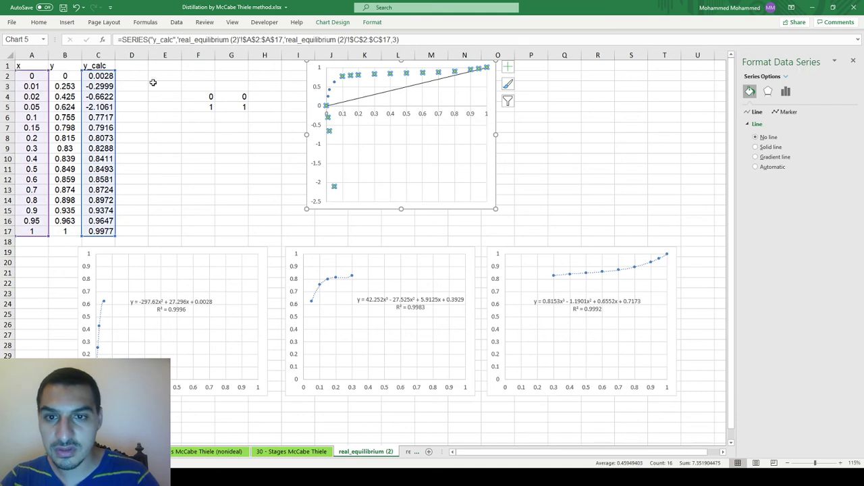
pyautogui.doubleClick(93, 76)
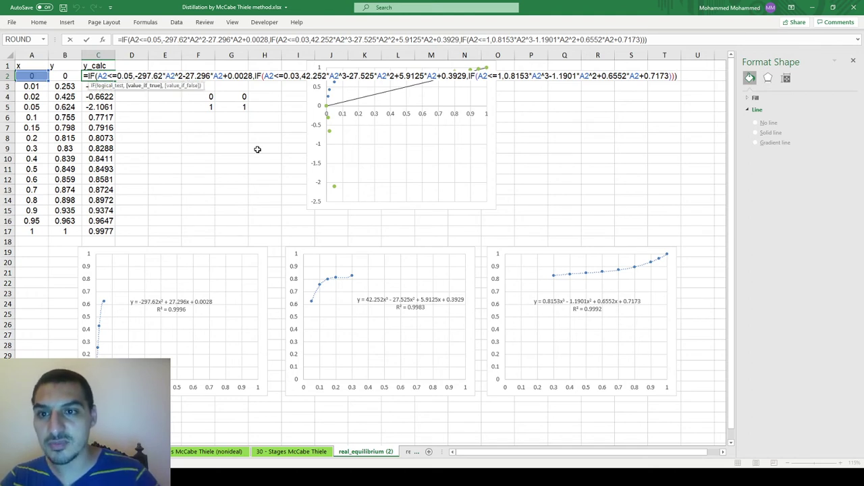
pyautogui.press('BackSpace')
pyautogui.write('+')
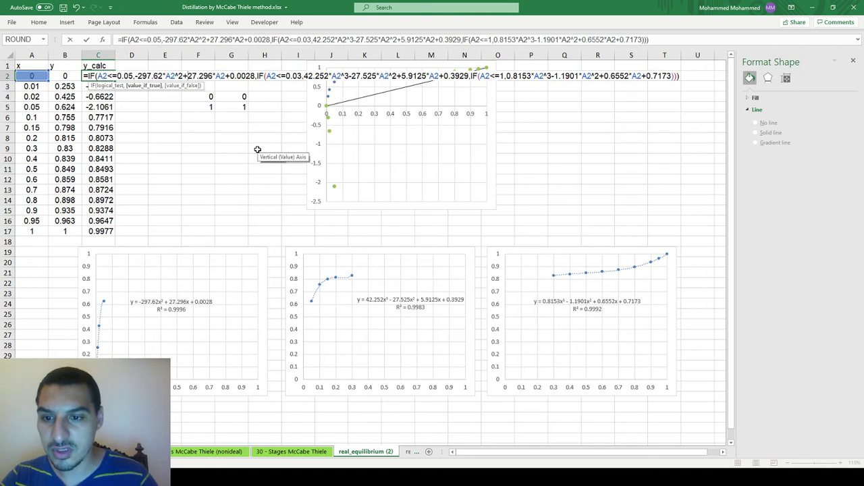
pyautogui.press('Return')
pyautogui.press('Up')
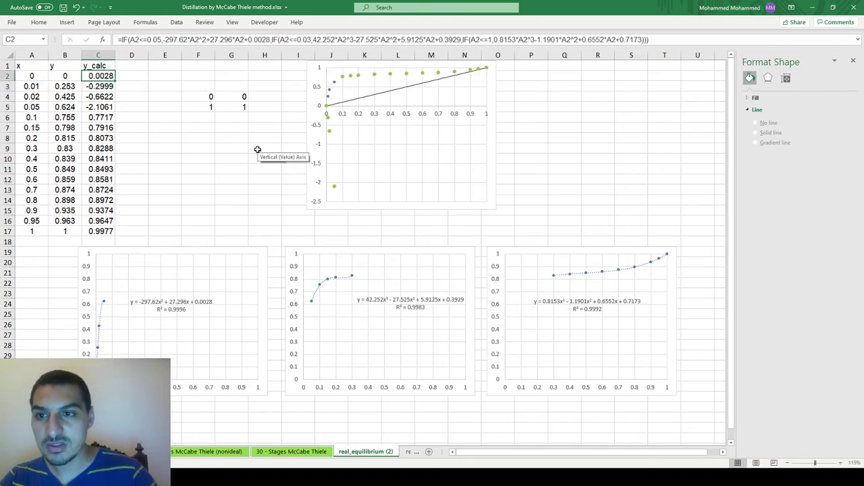
pyautogui.doubleClick(117, 80)
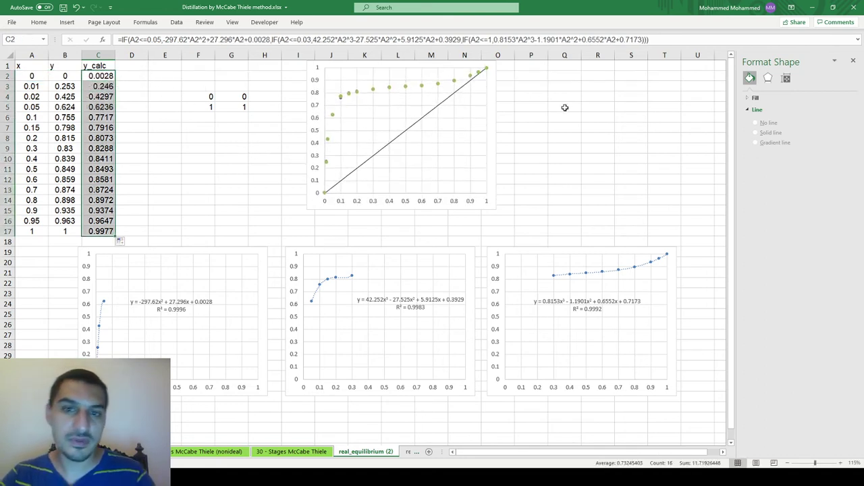
# - Examine the y_calc point at x = 0.1 on the chart and the piecewise formulas in C6 and C2
pyautogui.click(342, 97)
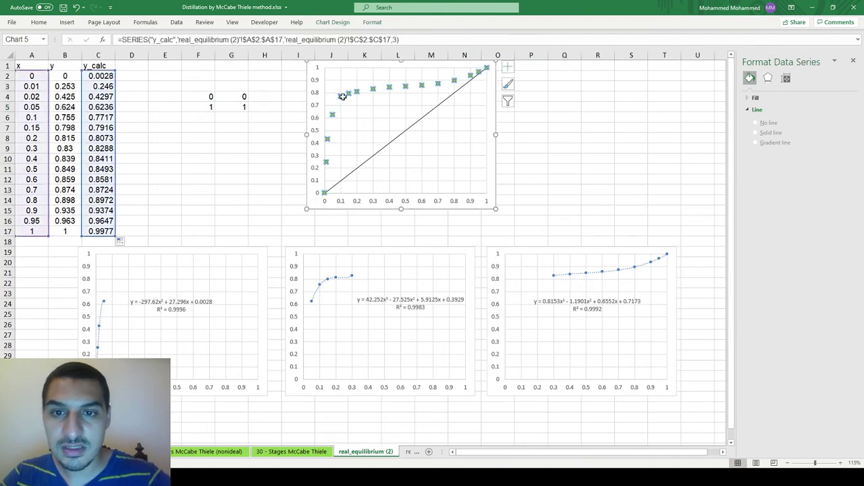
pyautogui.click(107, 117)
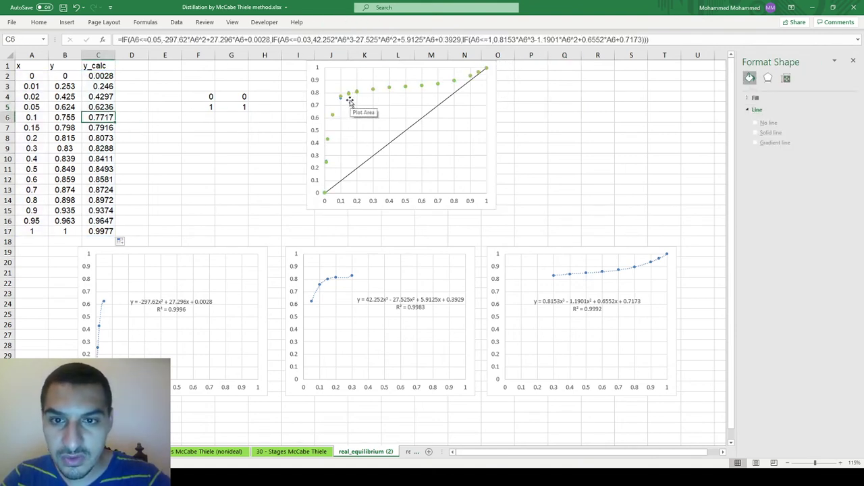
pyautogui.doubleClick(102, 118)
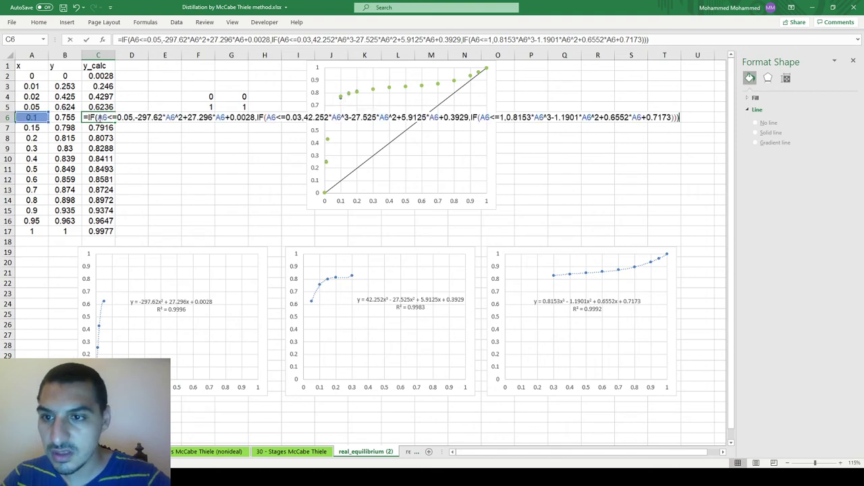
pyautogui.press('Return')
pyautogui.press('Up')
pyautogui.press('Up')
pyautogui.press('Up')
pyautogui.press('Up')
pyautogui.press('Up')
pyautogui.press('F2')
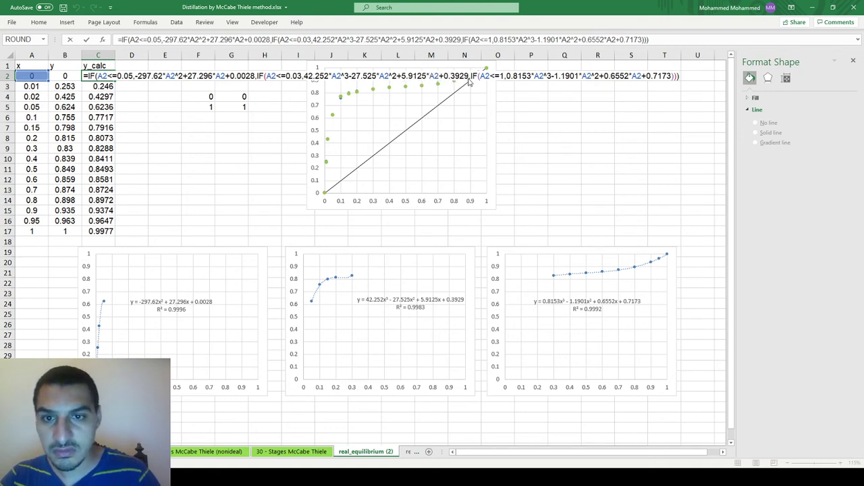
pyautogui.press('Return')
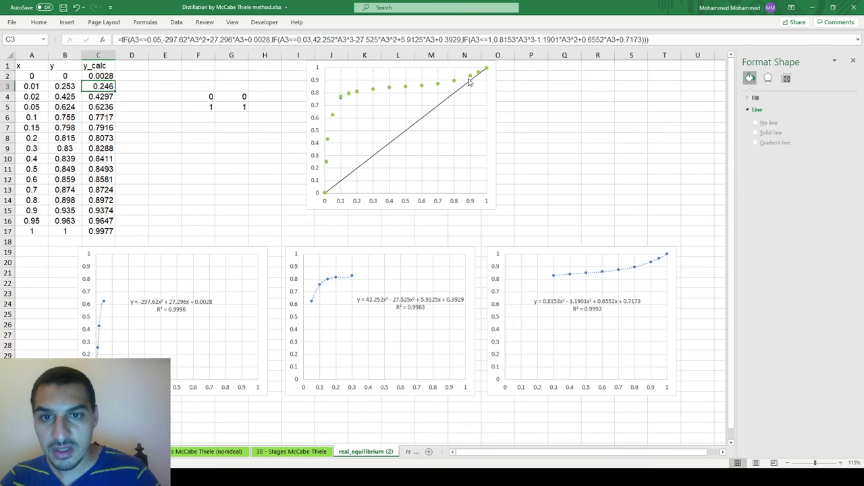
# - Give the y_calc series on the full equilibrium chart a solid line with a width of 0.5 pt
pyautogui.click(340, 96)
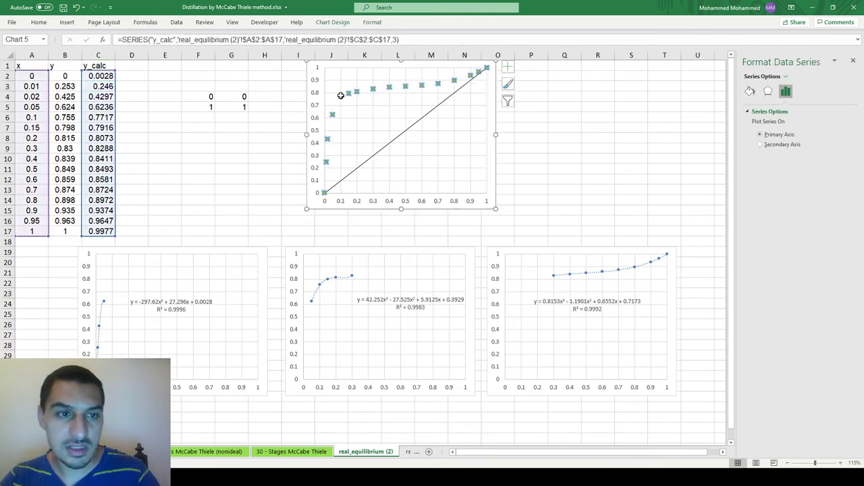
pyautogui.click(749, 92)
pyautogui.click(770, 146)
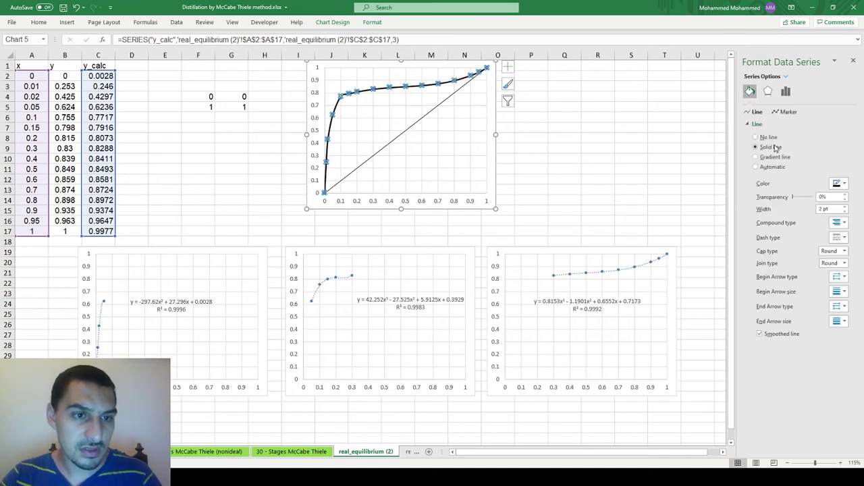
pyautogui.click(846, 211)
pyautogui.click(845, 211)
pyautogui.click(845, 211)
pyautogui.click(846, 212)
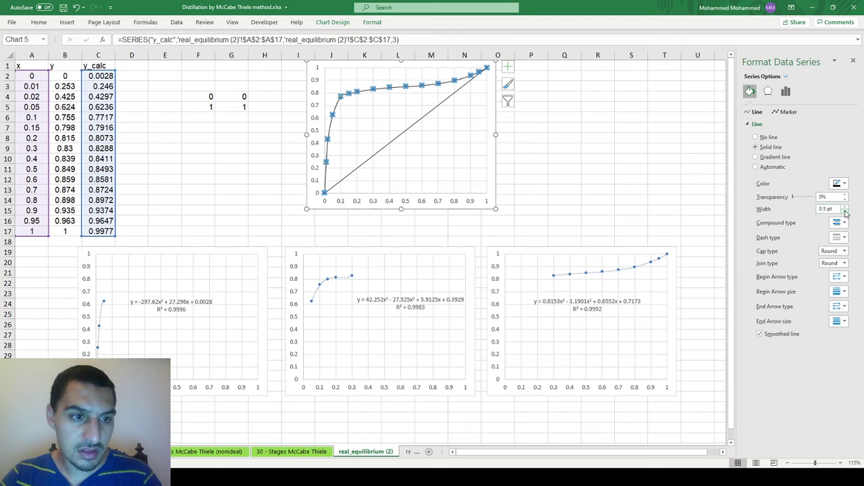
pyautogui.click(578, 161)
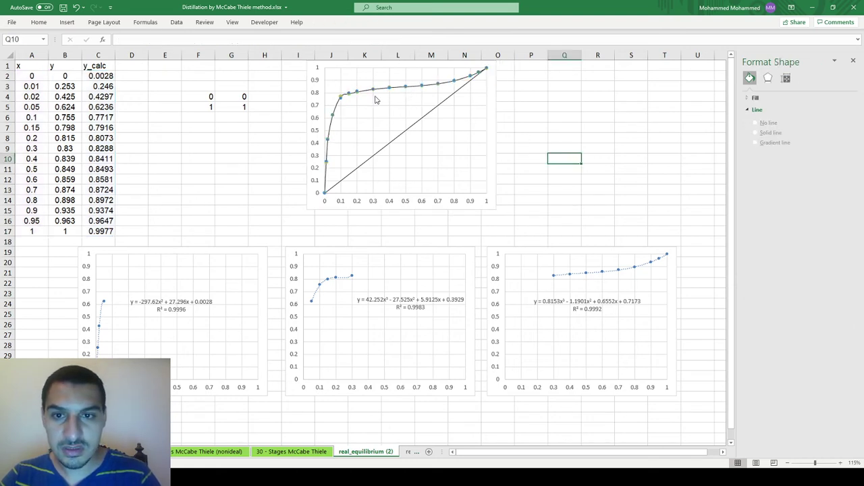
# - Remove the markers from the y_calc series, keeping only its smoothed line on the full equilibrium chart
pyautogui.click(342, 96)
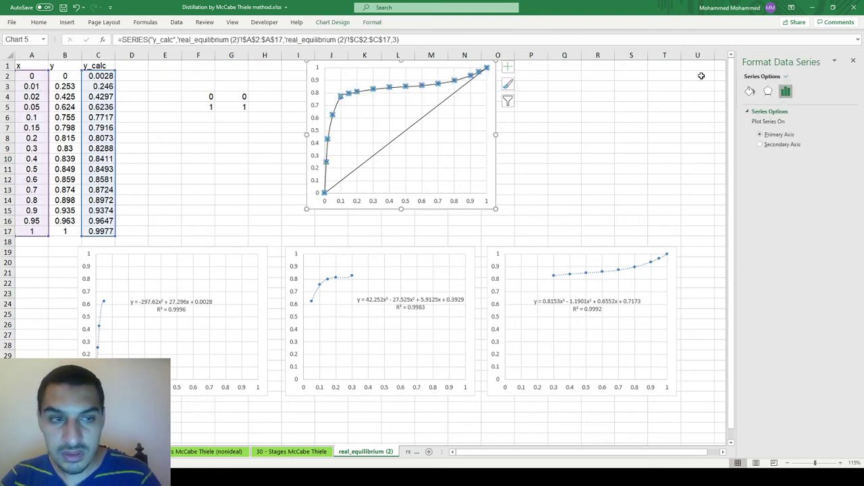
pyautogui.click(750, 92)
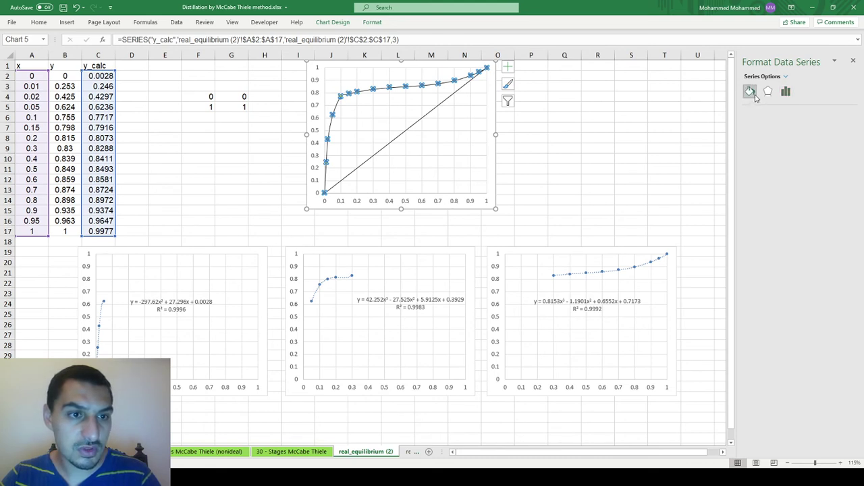
pyautogui.click(787, 112)
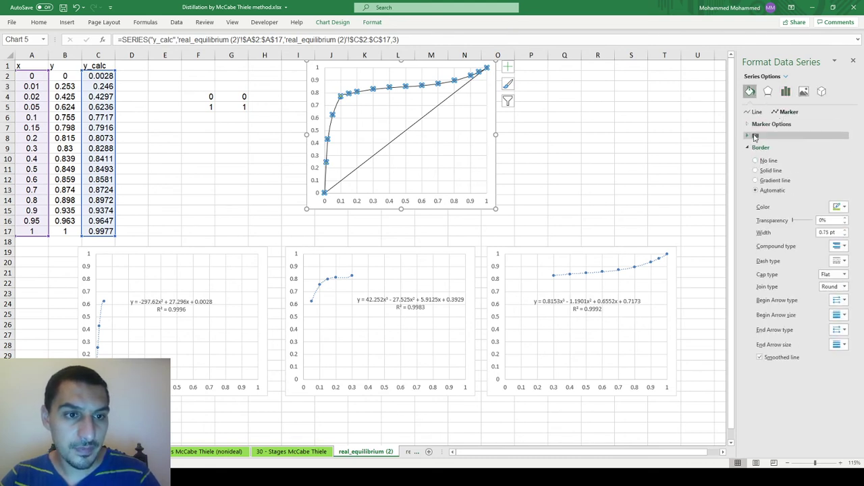
pyautogui.click(766, 124)
pyautogui.click(763, 147)
pyautogui.click(560, 139)
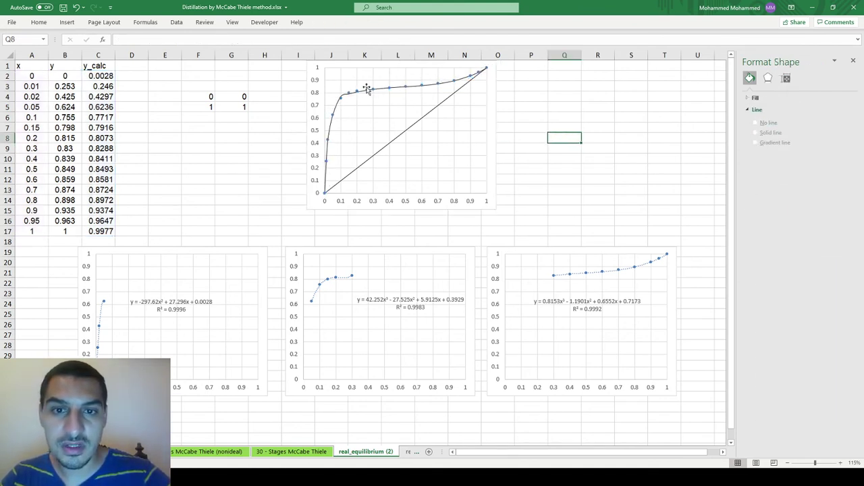
# - Calculate the difference between y and y_calc in D2 with =(B2-C2) and fill it down to D17
pyautogui.moveTo(328, 194)
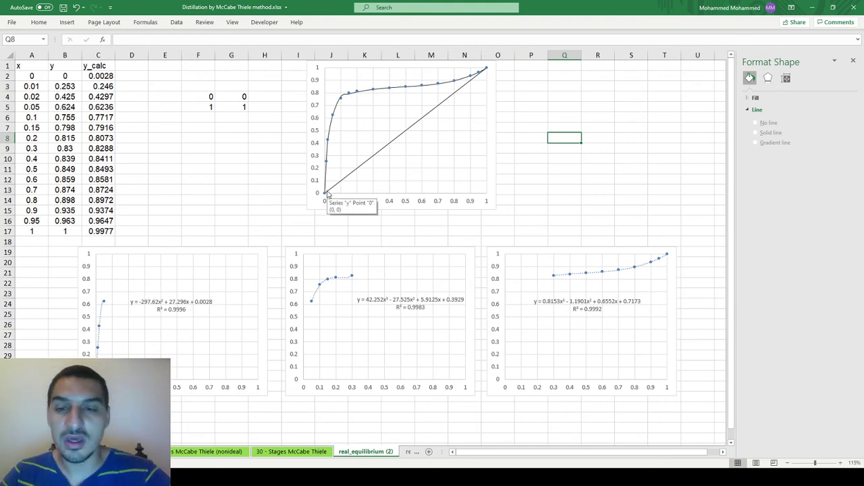
pyautogui.click(108, 76)
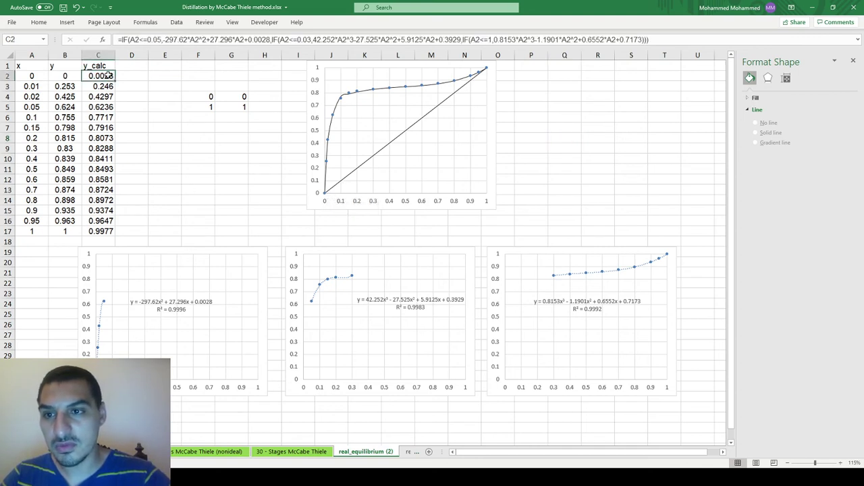
pyautogui.press('Right')
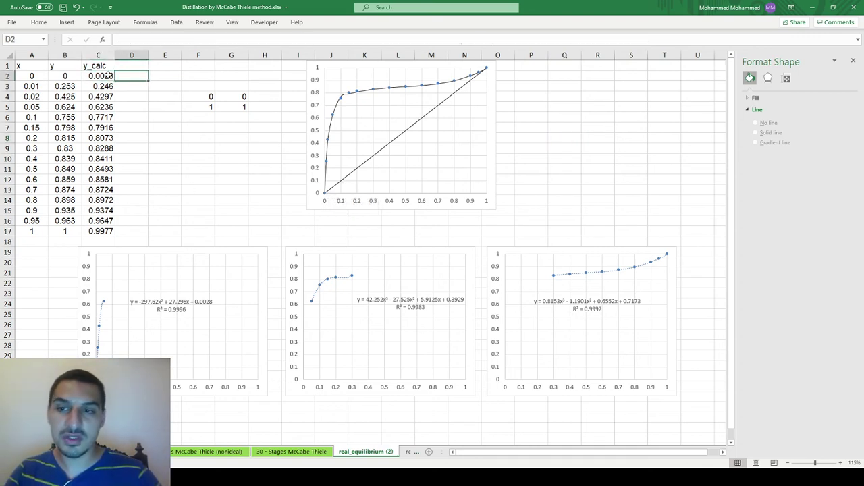
pyautogui.write('=')
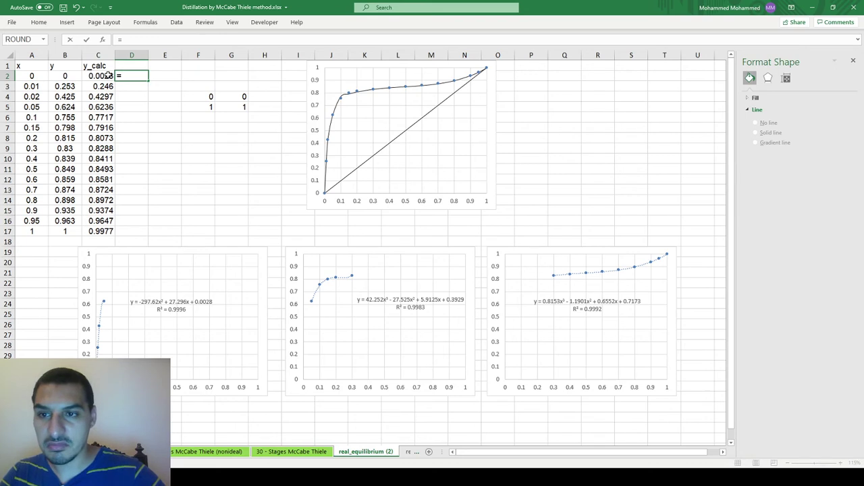
pyautogui.write('(')
pyautogui.press('Left')
pyautogui.press('Left')
pyautogui.write('-')
pyautogui.press('Left')
pyautogui.hotkey('ctrl', 'Return')
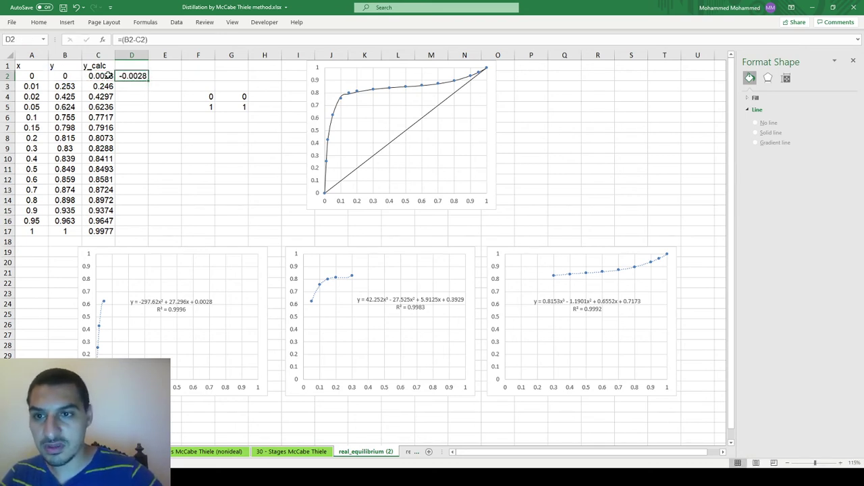
pyautogui.doubleClick(149, 81)
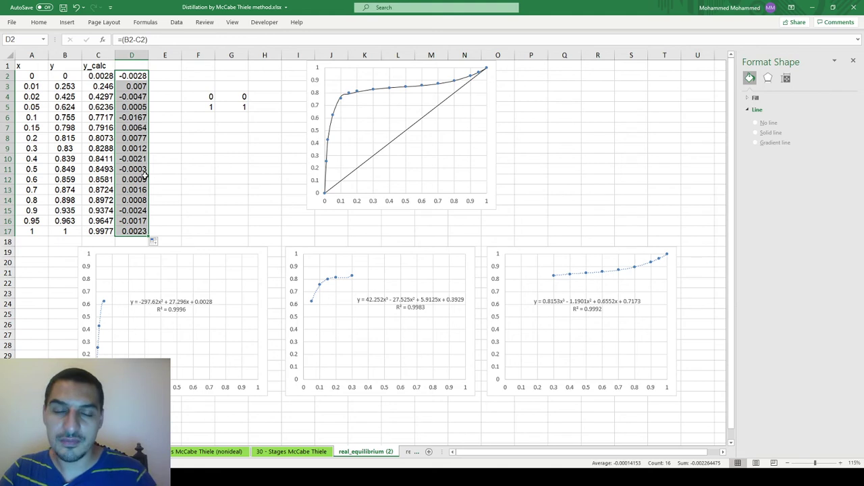
# - Review the complete piecewise IF formula in C2 beside the column of differences
pyautogui.press('Right')
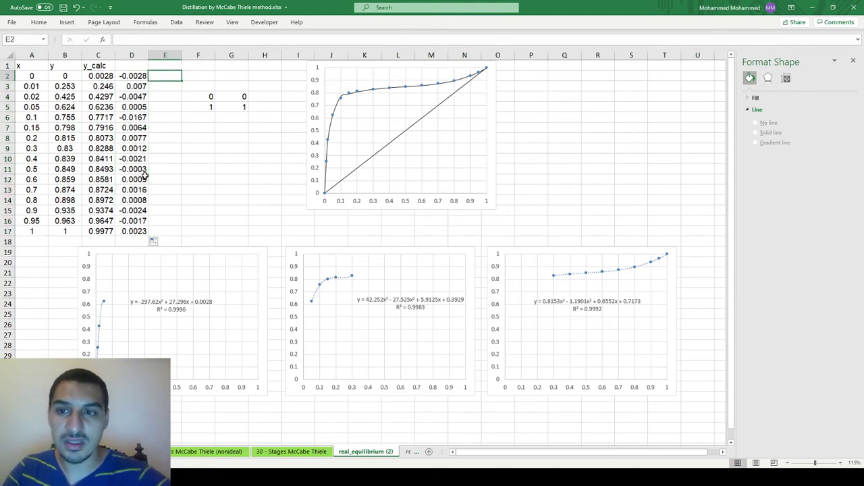
pyautogui.click(124, 78)
pyautogui.doubleClick(126, 79)
pyautogui.press('Escape')
pyautogui.press('Left')
pyautogui.press('F2')
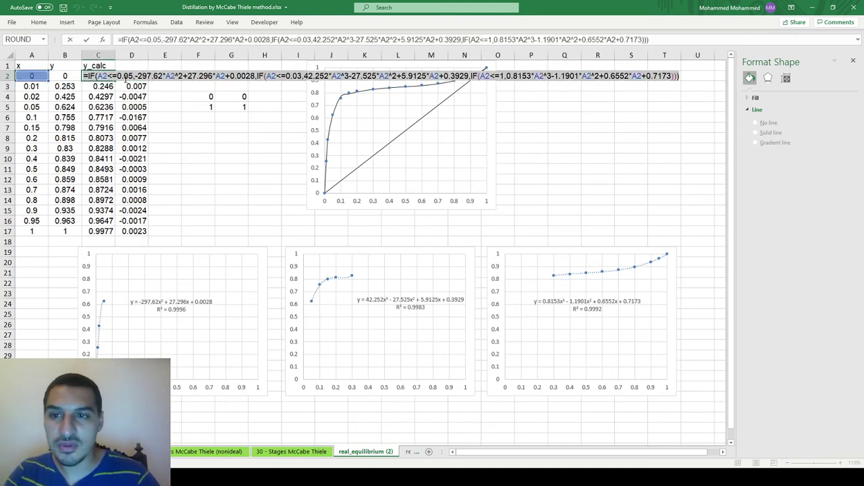
pyautogui.press('Return')
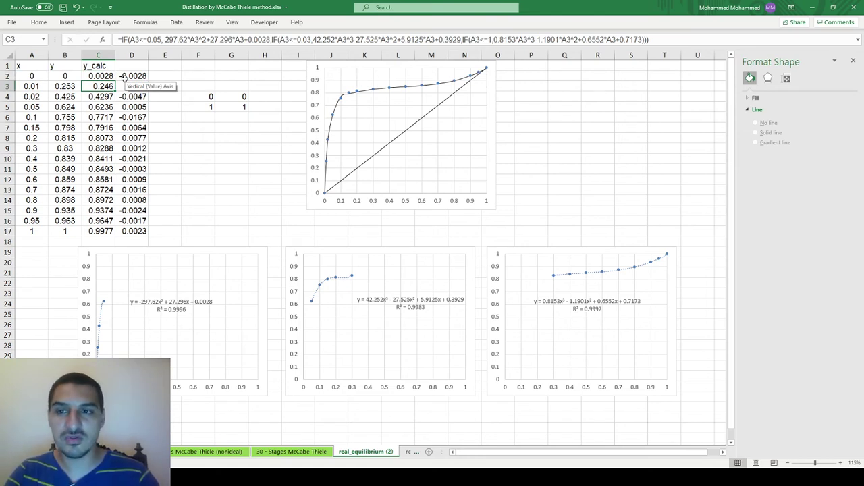
pyautogui.press('Up')
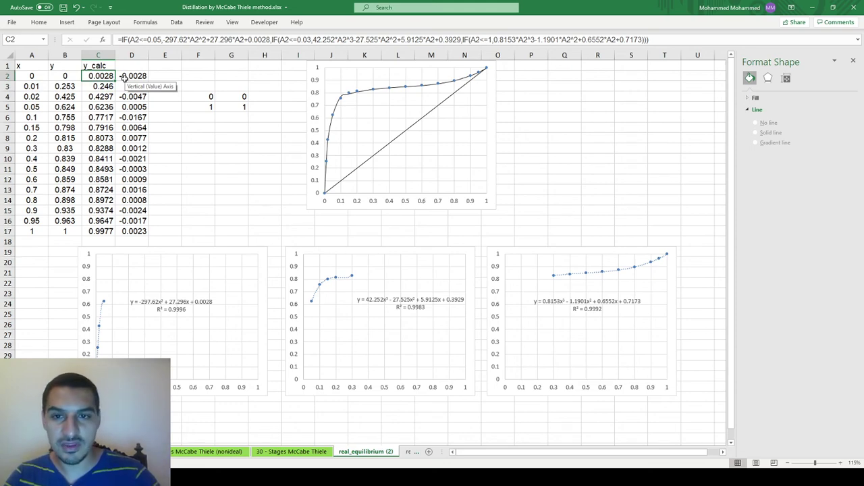
# - Examine the Equilibrium series and the piecewise formula in B14 on the Stages McCabe Thiele (nonideal) sheet
pyautogui.hotkey('ctrl', 'pageup')
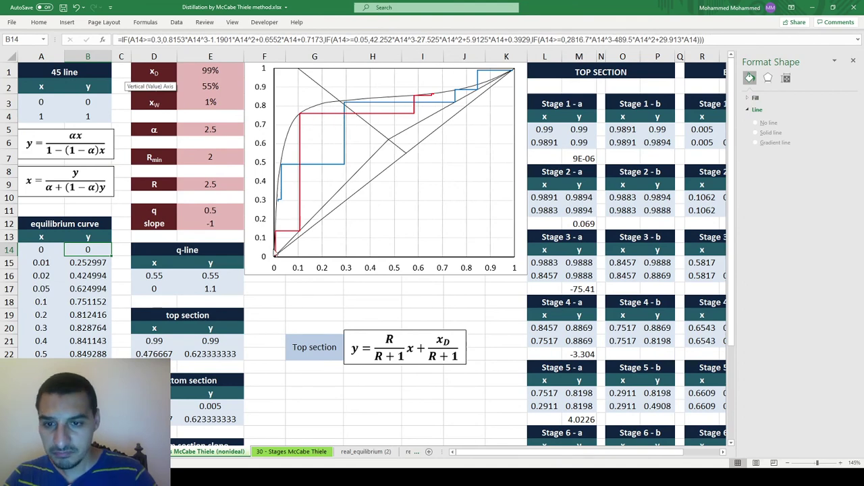
pyautogui.click(317, 108)
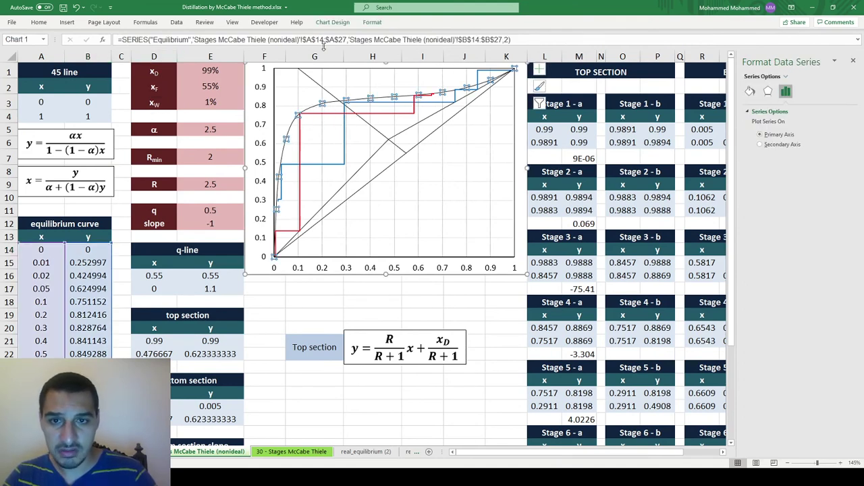
pyautogui.click(87, 255)
pyautogui.doubleClick(88, 255)
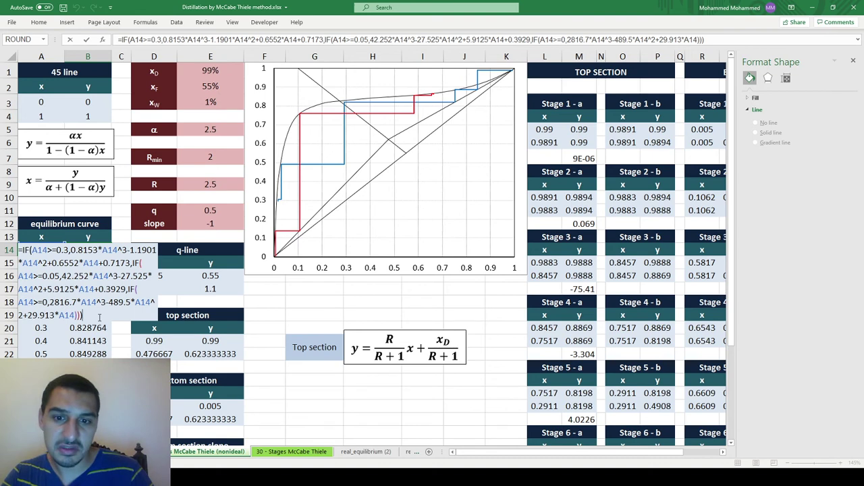
pyautogui.press('Escape')
pyautogui.press('F2')
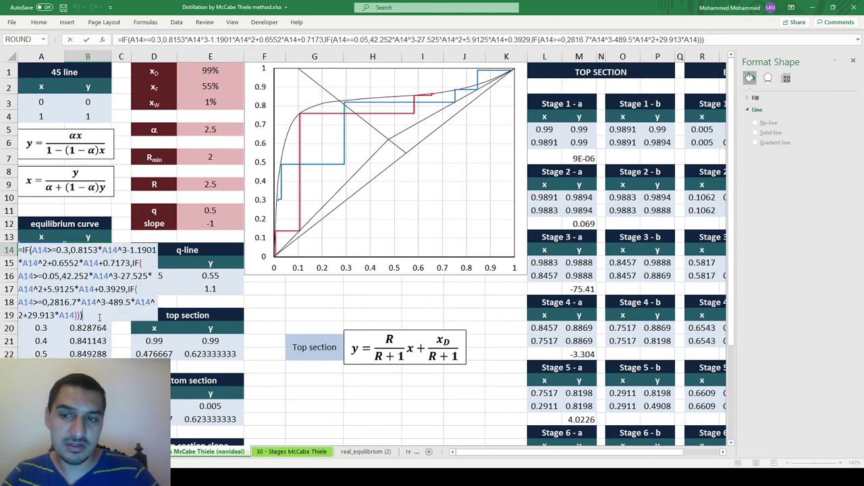
pyautogui.press('Escape')
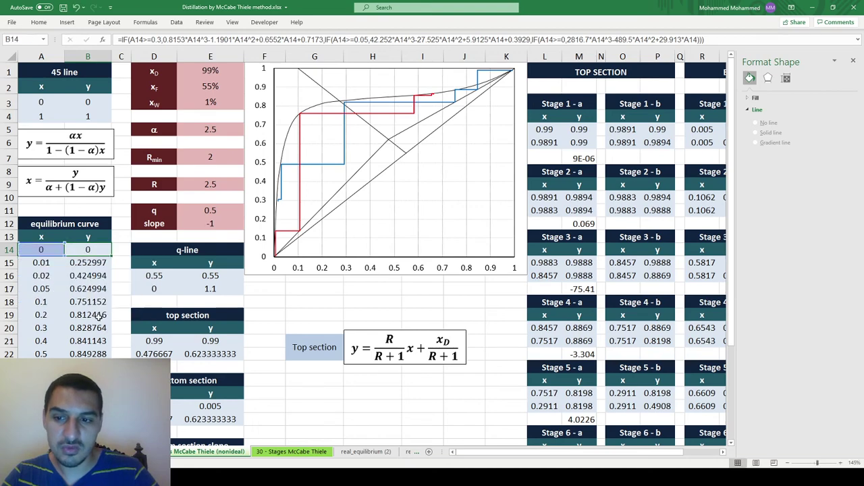
# - Return to the real_equilibrium (2) sheet and select the first y difference in D2
pyautogui.hotkey('ctrl', 'pageup')
pyautogui.hotkey('ctrl', 'pagedown')
pyautogui.hotkey('ctrl', 'pagedown')
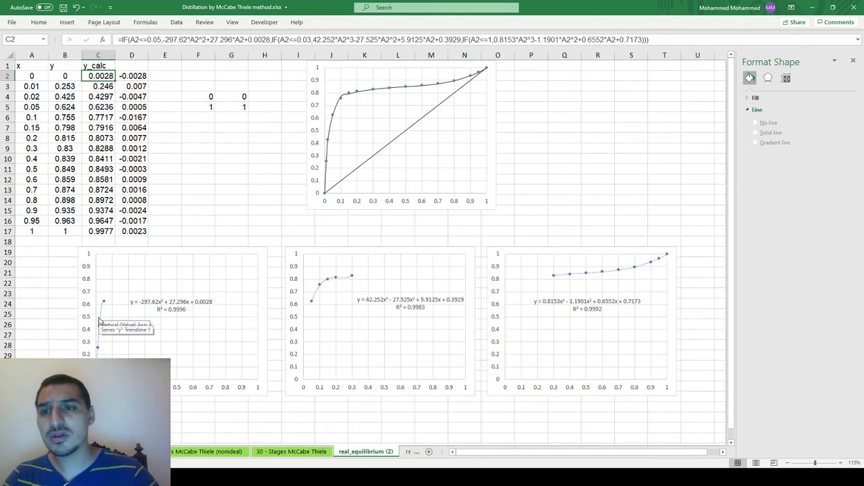
pyautogui.press('Right')
pyautogui.press('Left')
pyautogui.press('Right')
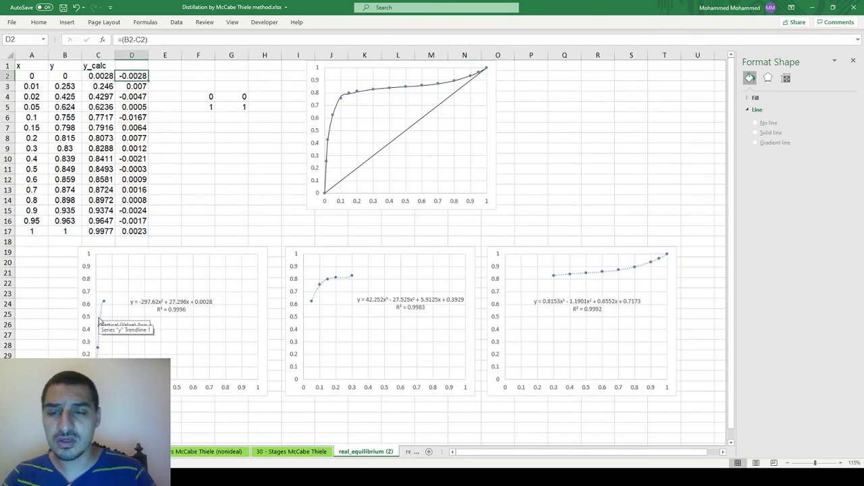
# - Delete the difference values from D2 to D17 beside the y_calc column
pyautogui.hotkey('shift', 'Down')
pyautogui.hotkey('shift', 'Down')
pyautogui.hotkey('shift', 'Down')
pyautogui.hotkey('shift', 'Down')
pyautogui.hotkey('shift', 'Down')
pyautogui.hotkey('shift', 'Down')
pyautogui.hotkey('shift', 'Down')
pyautogui.hotkey('shift', 'Down')
pyautogui.hotkey('shift', 'Down')
pyautogui.hotkey('shift', 'Down')
pyautogui.hotkey('shift', 'Down')
pyautogui.hotkey('shift', 'Down')
pyautogui.hotkey('shift', 'Down')
pyautogui.hotkey('shift', 'Down')
pyautogui.hotkey('shift', 'Down')
pyautogui.press('Delete')
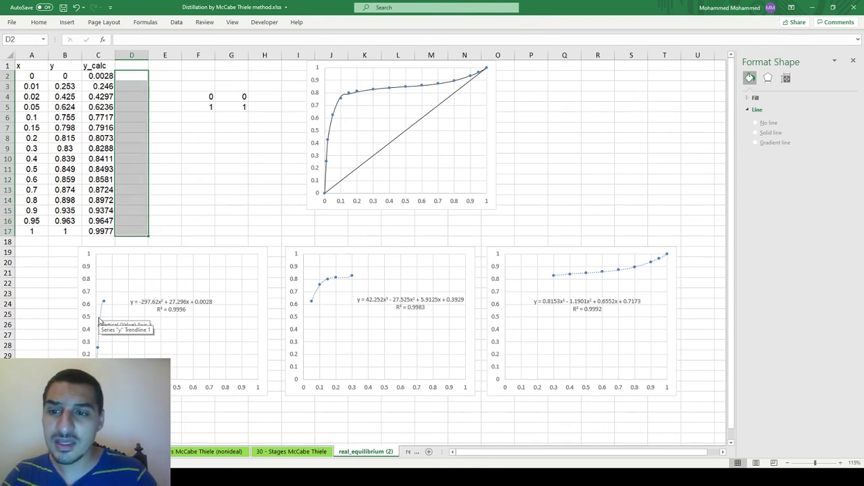
# - Examine the piecewise IF formulas in the y_calc column from C2 down to C17 and back
pyautogui.press('Left')
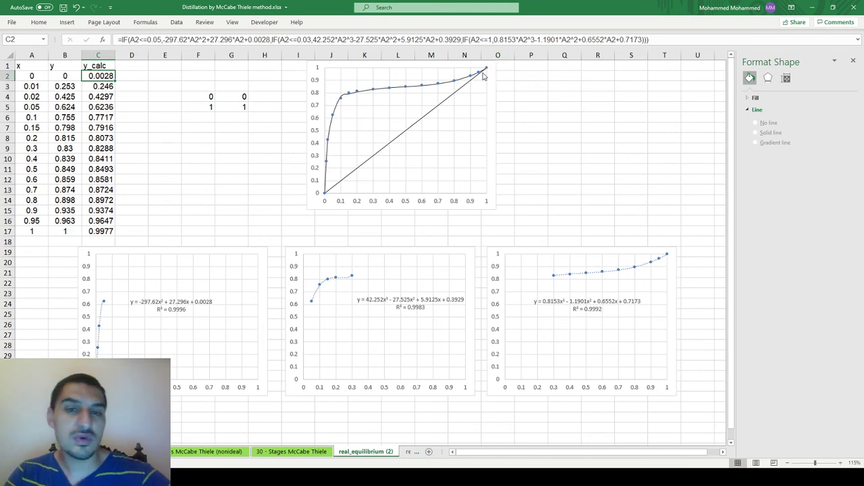
pyautogui.doubleClick(95, 77)
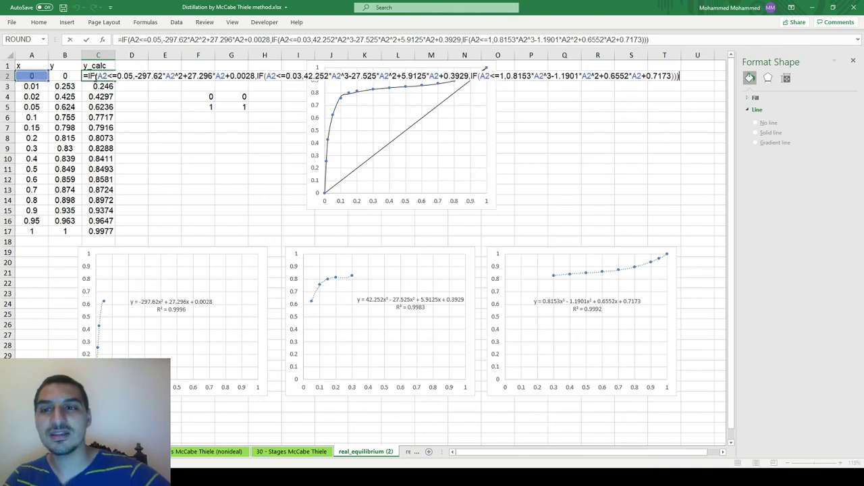
pyautogui.press('Return')
pyautogui.press('Down')
pyautogui.press('Down')
pyautogui.press('Down')
pyautogui.press('Down')
pyautogui.press('Down')
pyautogui.press('Down')
pyautogui.press('Down')
pyautogui.press('Down')
pyautogui.press('Down')
pyautogui.press('Down')
pyautogui.press('Down')
pyautogui.press('Down')
pyautogui.press('Down')
pyautogui.press('Down')
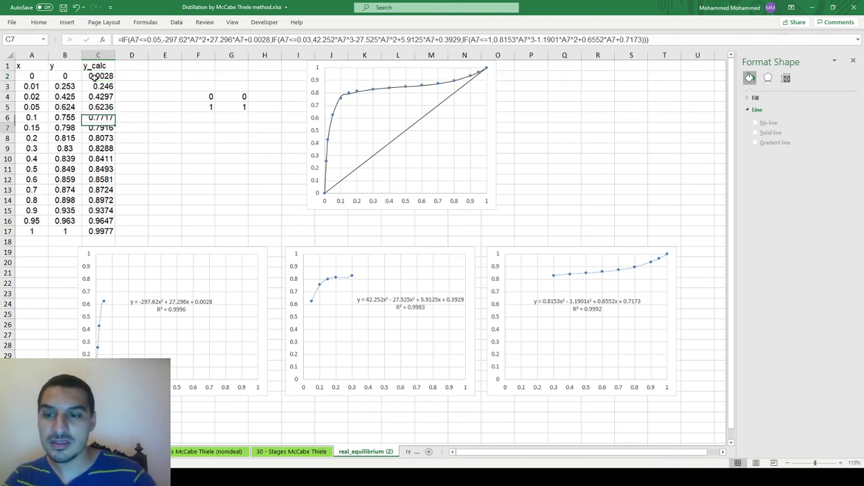
pyautogui.press('F2')
pyautogui.press('Return')
pyautogui.press('Up')
pyautogui.press('Up')
pyautogui.press('Up')
pyautogui.press('Up')
pyautogui.press('Up')
pyautogui.press('Up')
pyautogui.press('Up')
pyautogui.press('Up')
pyautogui.press('Up')
pyautogui.press('Up')
pyautogui.press('Up')
pyautogui.press('Up')
pyautogui.press('Up')
pyautogui.press('Up')
pyautogui.press('Up')
pyautogui.press('Up')
pyautogui.press('Up')
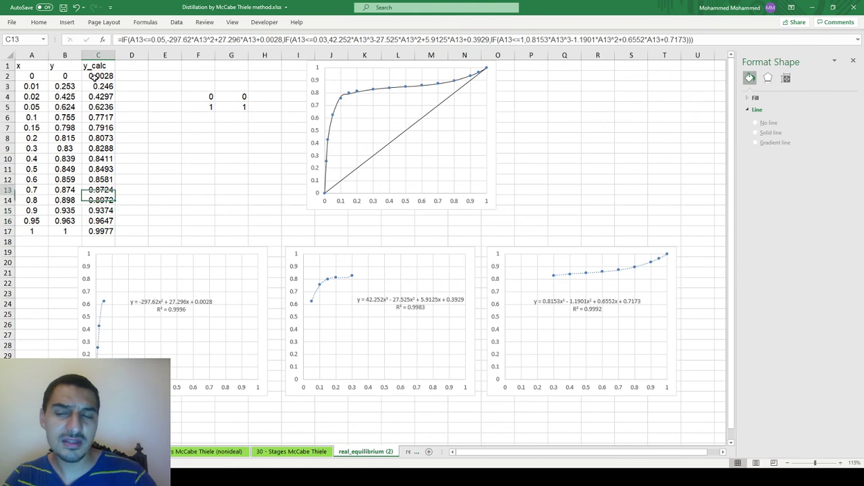
pyautogui.press('Down')
pyautogui.press('F2')
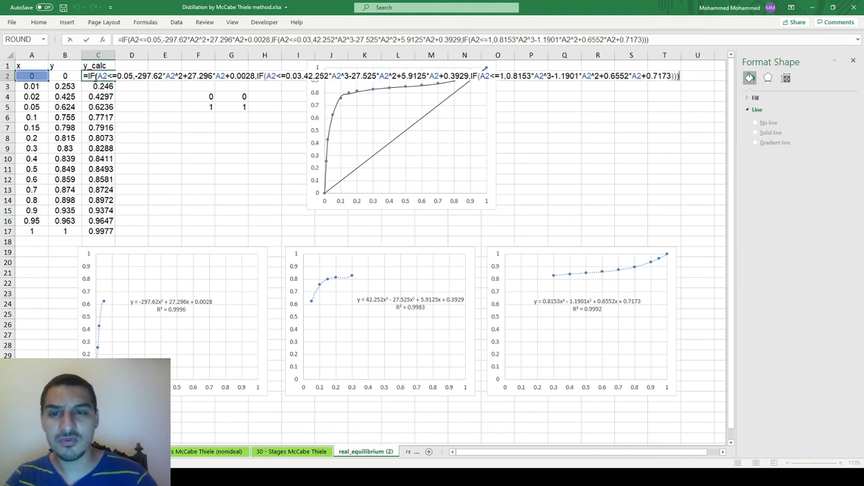
pyautogui.press('Escape')
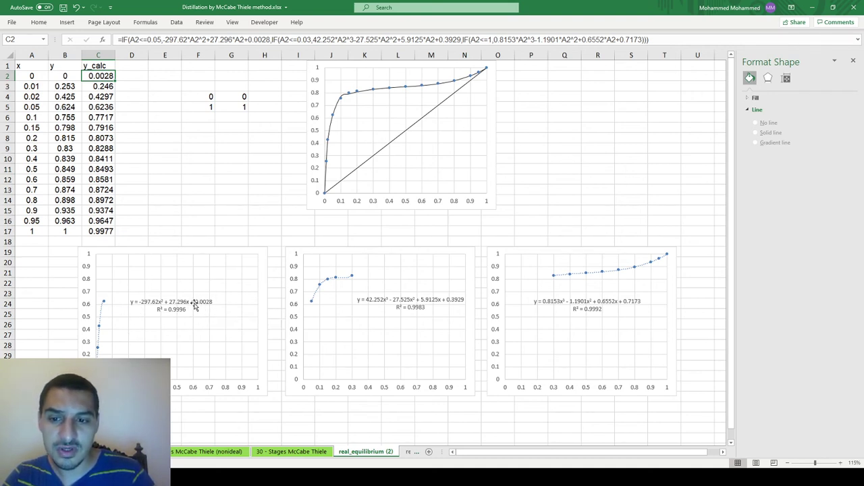
# - Remove the +0.0028 constant from the first polynomial segment of the C2 formula and fill it down to C17
pyautogui.press('F2')
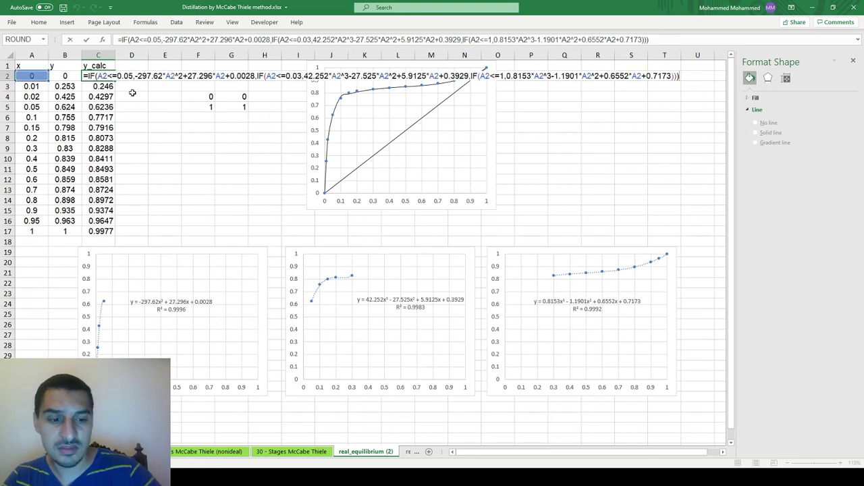
pyautogui.press('Home')
pyautogui.press('Right')
pyautogui.press('Right')
pyautogui.press('Right')
pyautogui.press('Right')
pyautogui.press('Right')
pyautogui.press('Right')
pyautogui.press('Right')
pyautogui.press('Right')
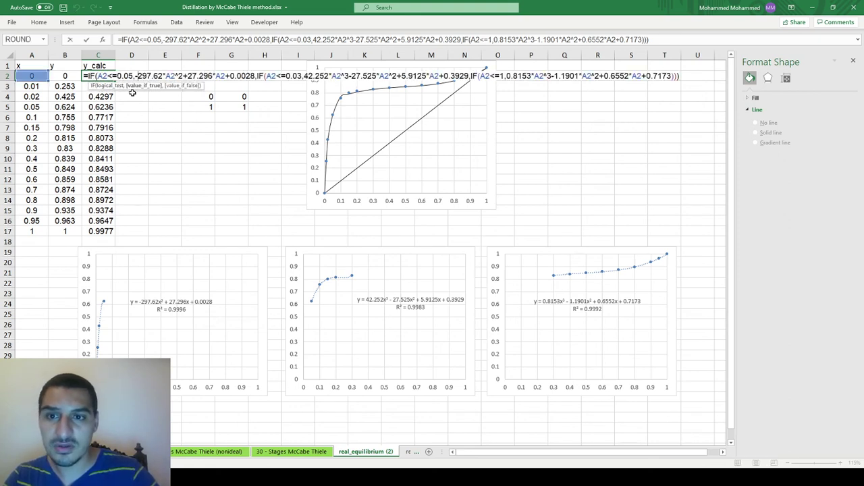
pyautogui.press('Right')
pyautogui.press('Right')
pyautogui.press('Right')
pyautogui.press('Right')
pyautogui.press('Right')
pyautogui.press('Right')
pyautogui.press('Right')
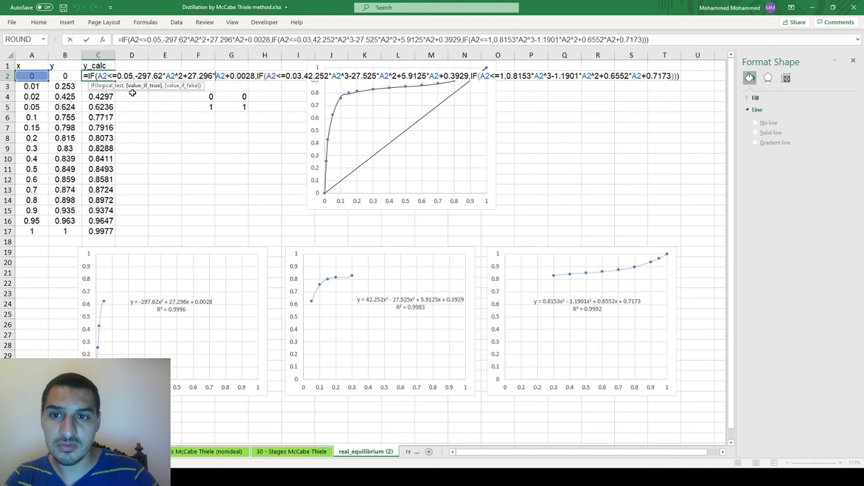
pyautogui.hotkey('shift', 'Right')
pyautogui.hotkey('shift', 'Right')
pyautogui.hotkey('shift', 'Right')
pyautogui.hotkey('shift', 'Right')
pyautogui.hotkey('shift', 'Right')
pyautogui.hotkey('shift', 'Right')
pyautogui.hotkey('shift', 'Right')
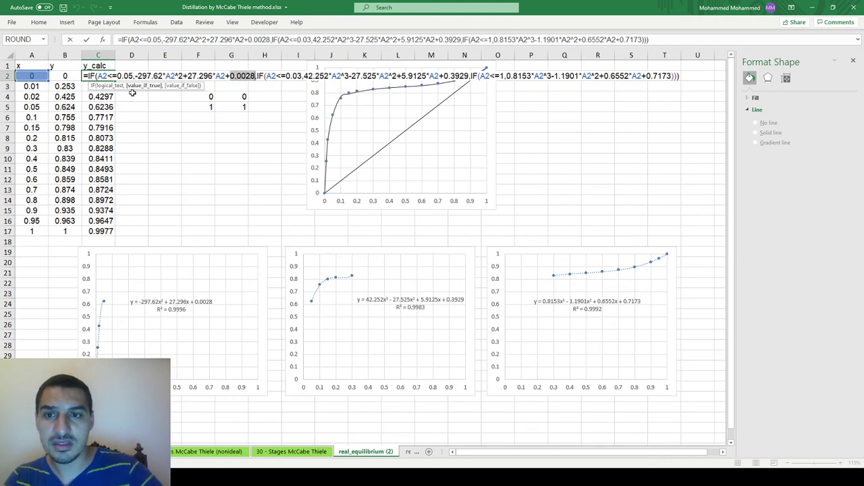
pyautogui.press('Delete')
pyautogui.press('Return')
pyautogui.press('Up')
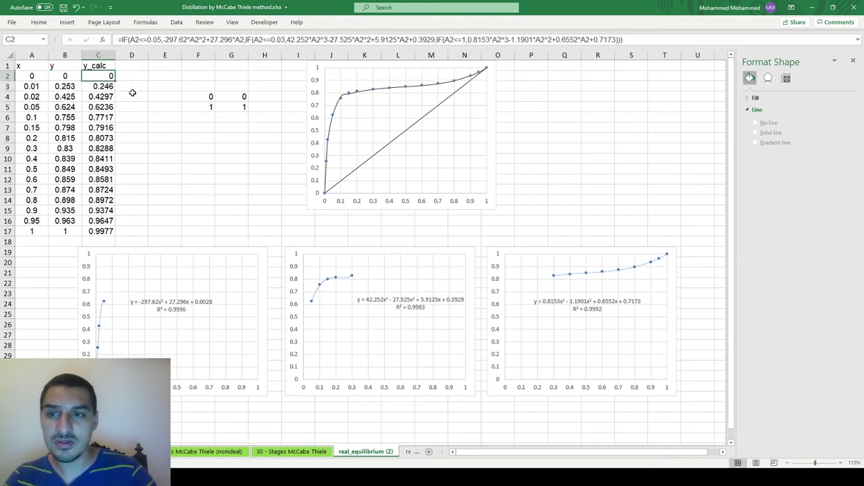
pyautogui.doubleClick(116, 79)
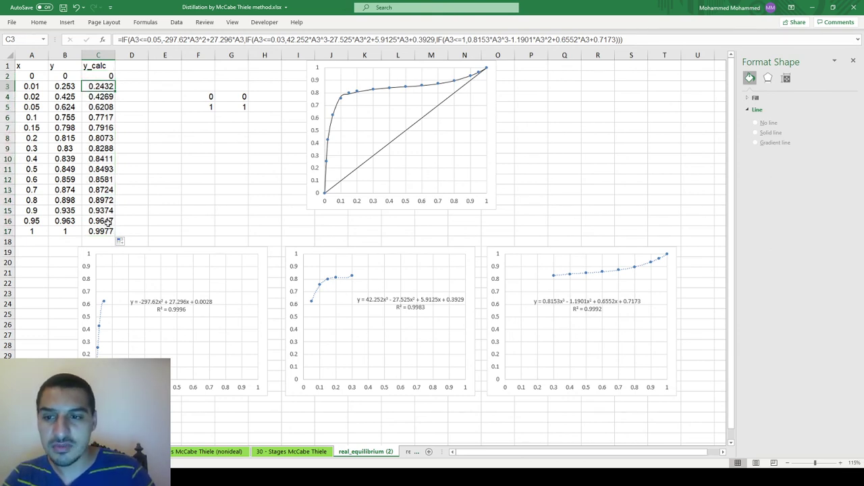
# - Set the constant of the last polynomial segment in the C2 formula to 0.7196 and fill it down to C17
pyautogui.hotkey('ctrl', 'Down')
pyautogui.press('F2')
pyautogui.press('Escape')
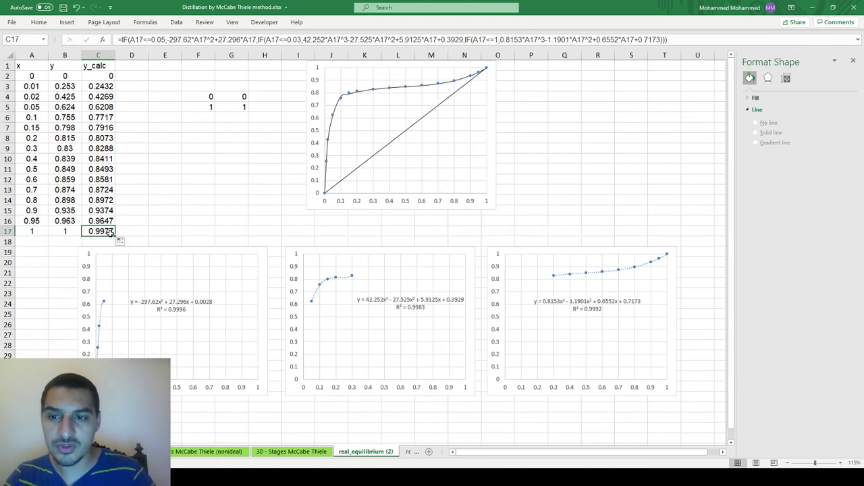
pyautogui.hotkey('ctrl', 'Up')
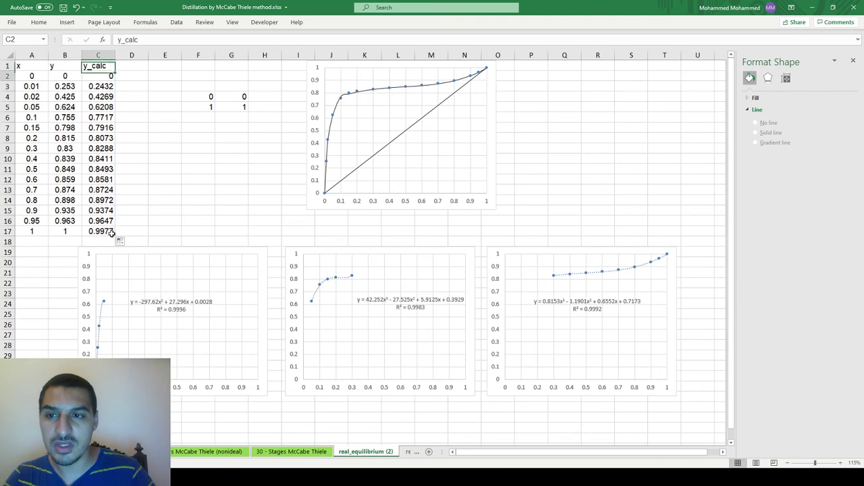
pyautogui.press('Down')
pyautogui.press('F2')
pyautogui.press('Left')
pyautogui.press('Left')
pyautogui.press('Left')
pyautogui.hotkey('shift', 'Left')
pyautogui.hotkey('shift', 'Left')
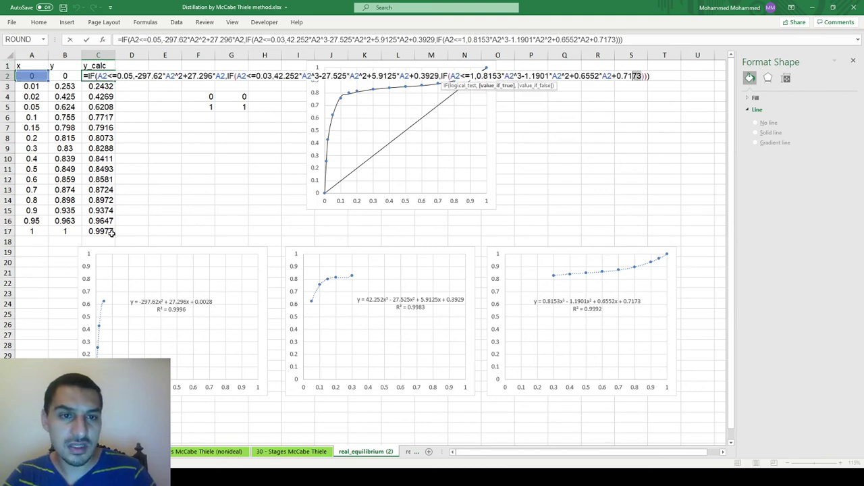
pyautogui.write('96')
pyautogui.press('Return')
pyautogui.press('Up')
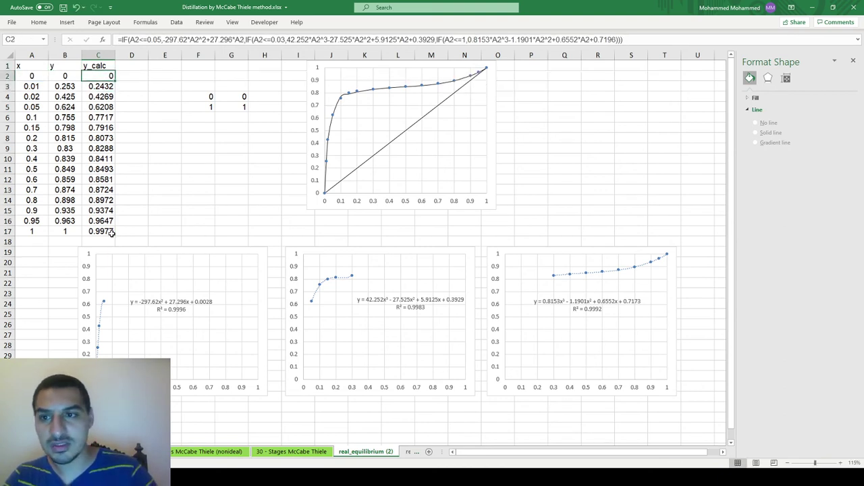
pyautogui.doubleClick(114, 81)
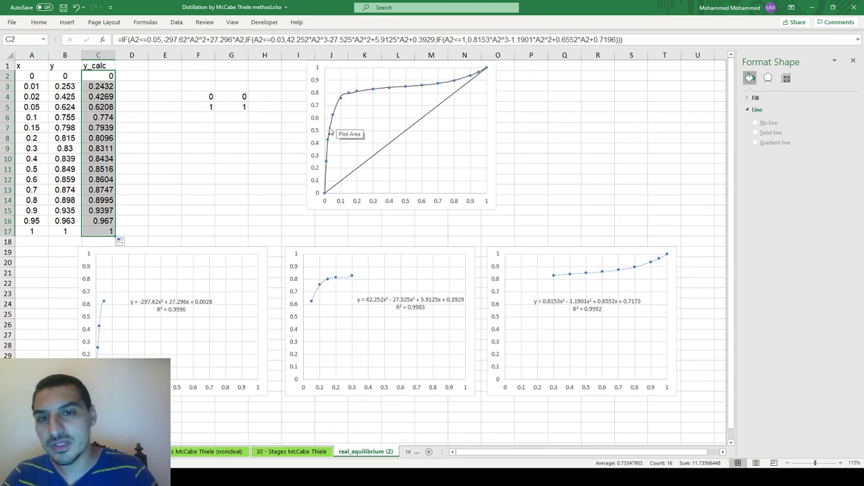
# - Compare with the piecewise formula in B14 and the upper end of the equilibrium curve on the Stages McCabe Thiele (nonideal) sheet
pyautogui.hotkey('ctrl', 'pageup')
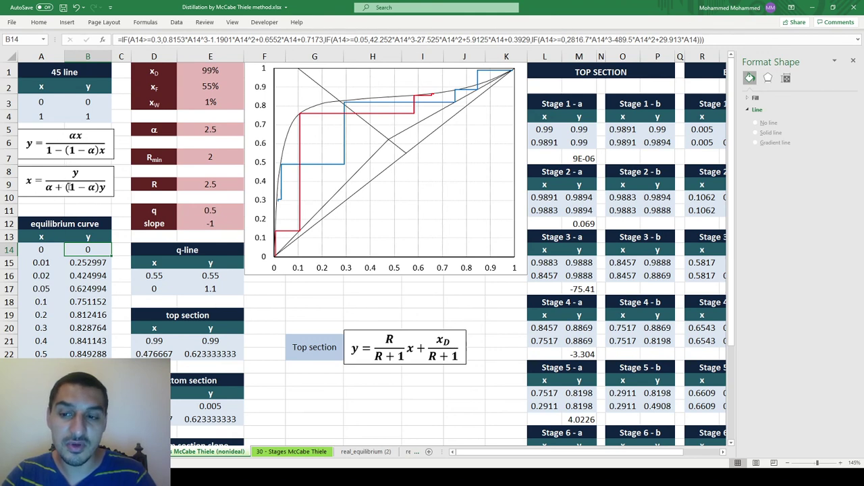
pyautogui.doubleClick(87, 251)
pyautogui.press('Escape')
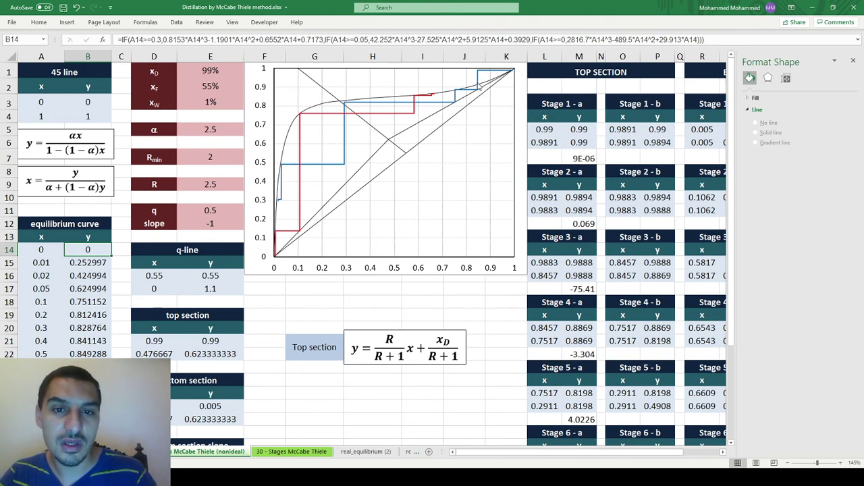
pyautogui.moveTo(479, 89)
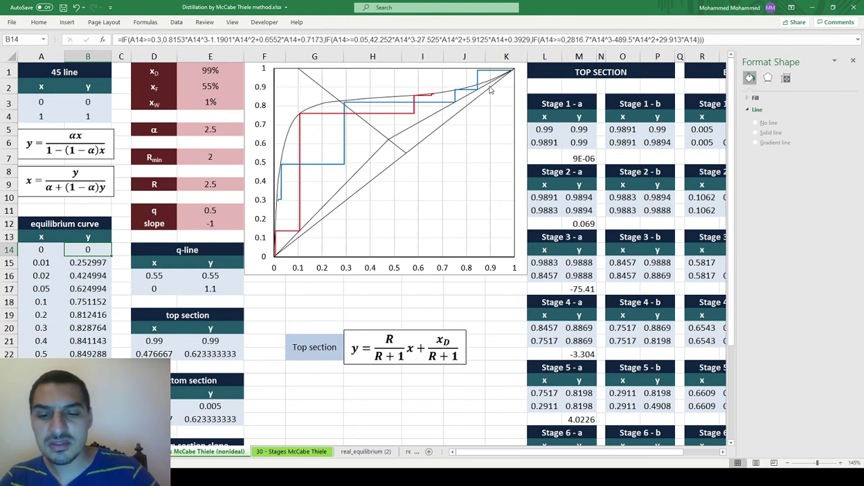
# - Return to the real_equilibrium (2) sheet and select cell A1
pyautogui.hotkey('ctrl', 'pagedown')
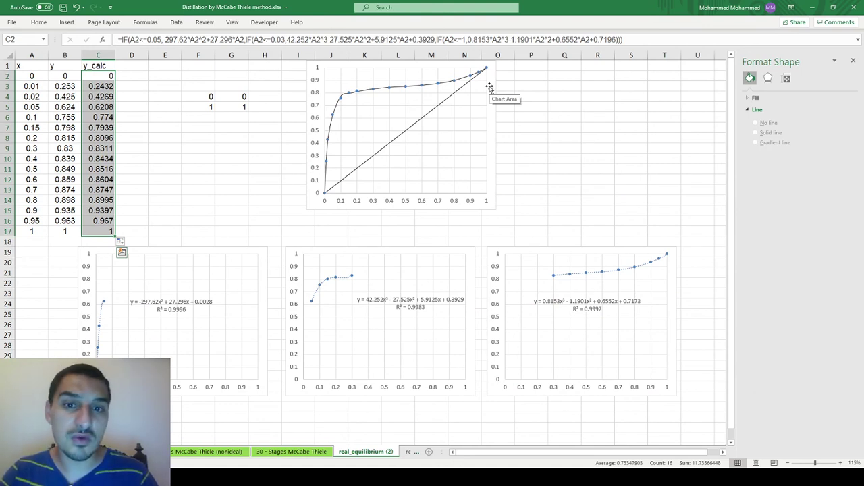
pyautogui.press('ctrl')
pyautogui.press('Escape')
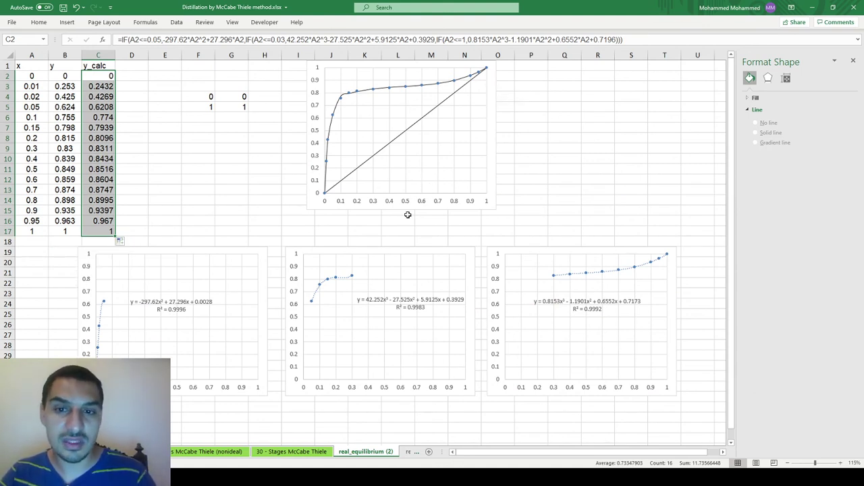
pyautogui.click(222, 198)
pyautogui.hotkey('ctrl', 'Up')
pyautogui.hotkey('ctrl', 'Left')
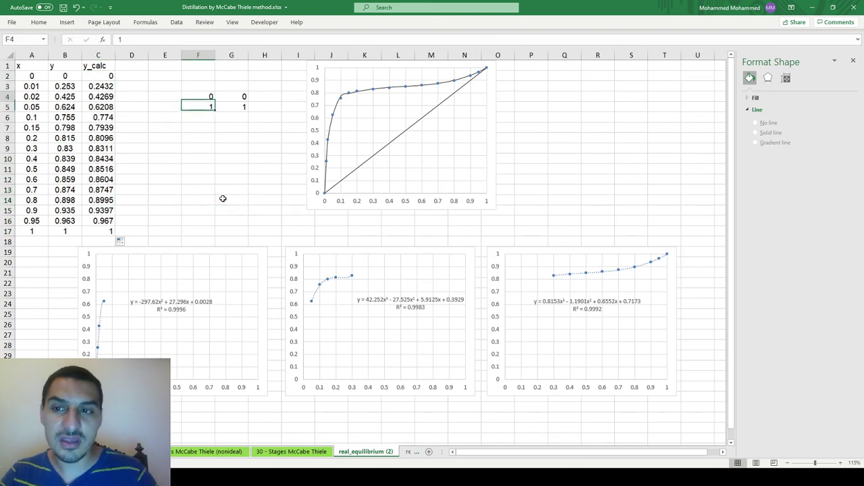
pyautogui.hotkey('ctrl', 'Home')
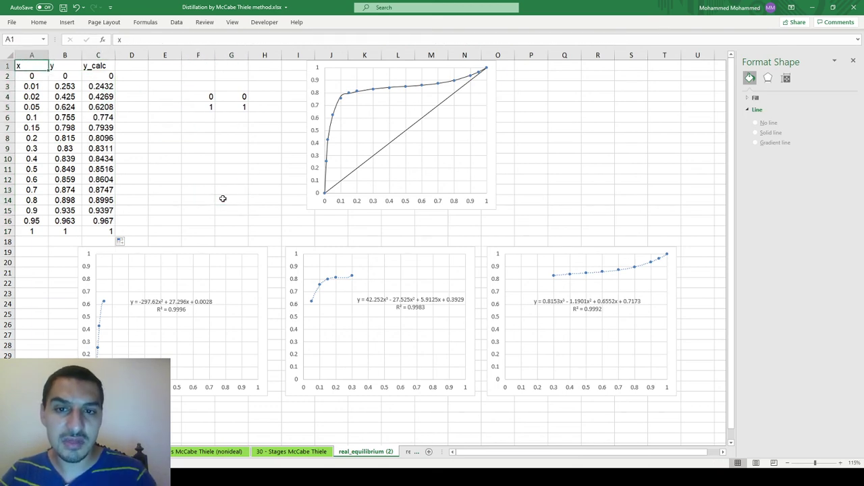